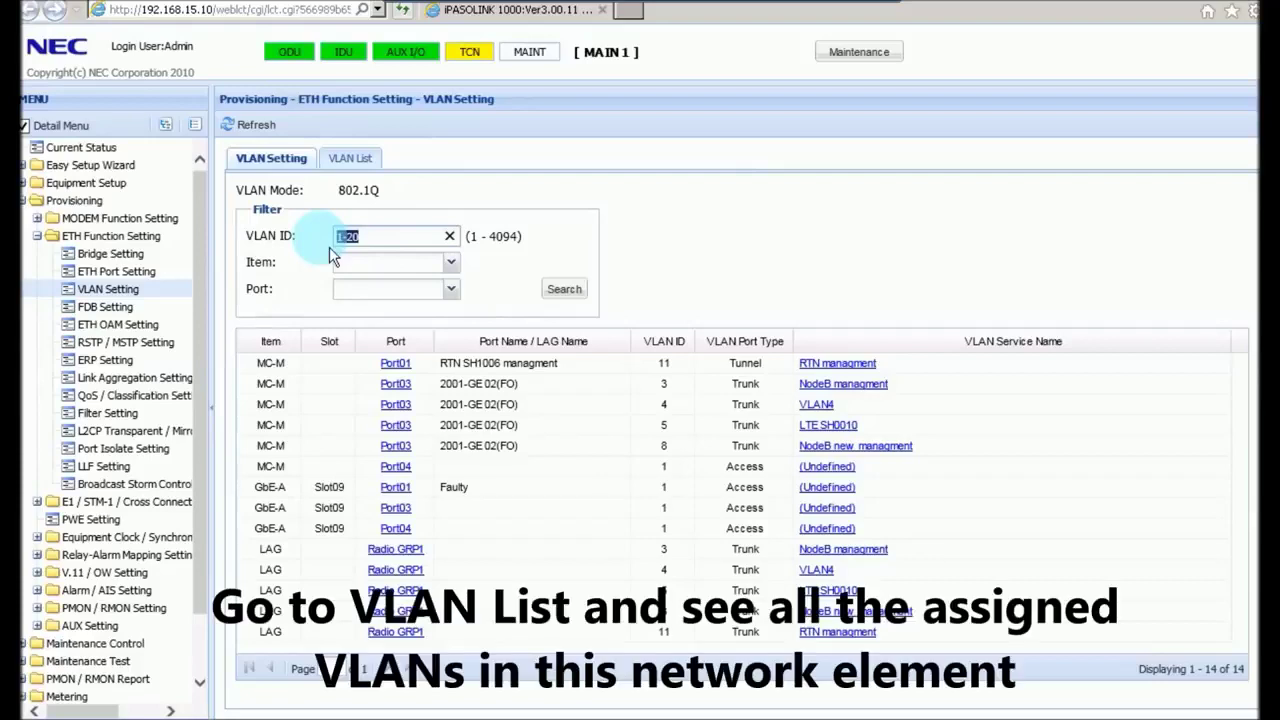
# Clear the VLAN ID filter in the VLAN list and review all VLANs assigned on network element SH1005.
pyautogui.click(358, 162)
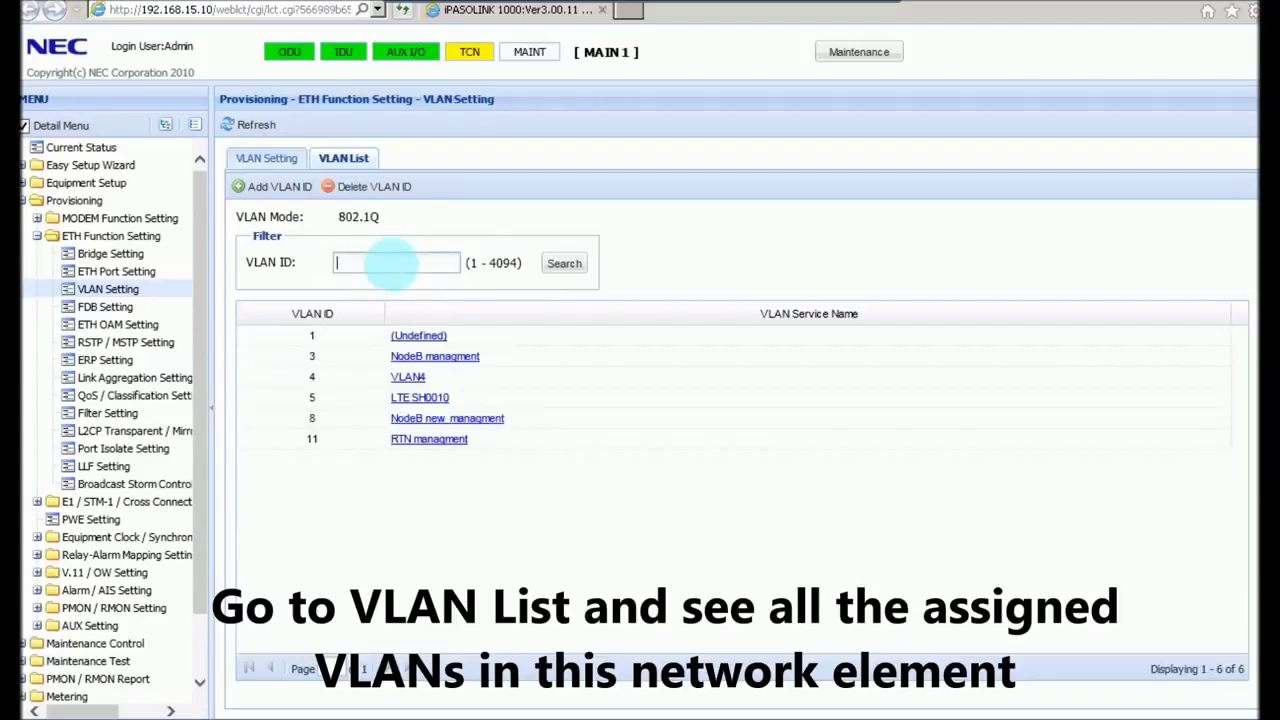
pyautogui.click(562, 264)
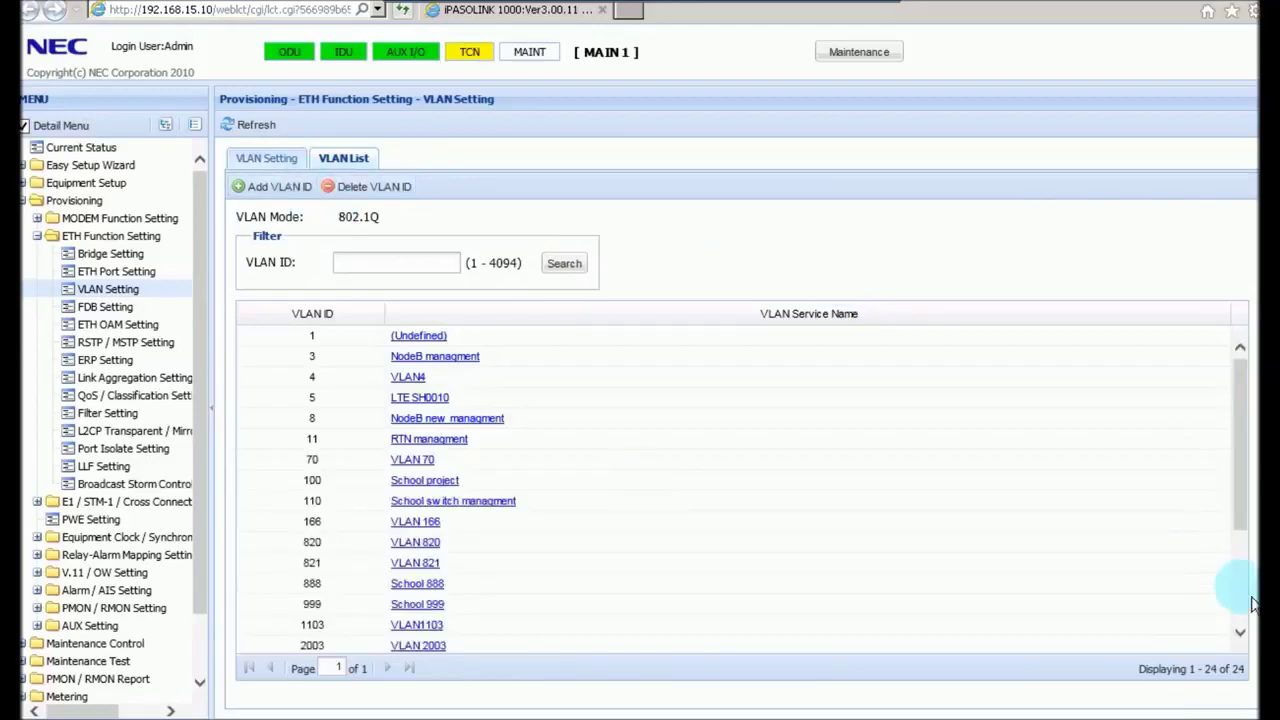
pyautogui.scroll(-3, 1250, 603)
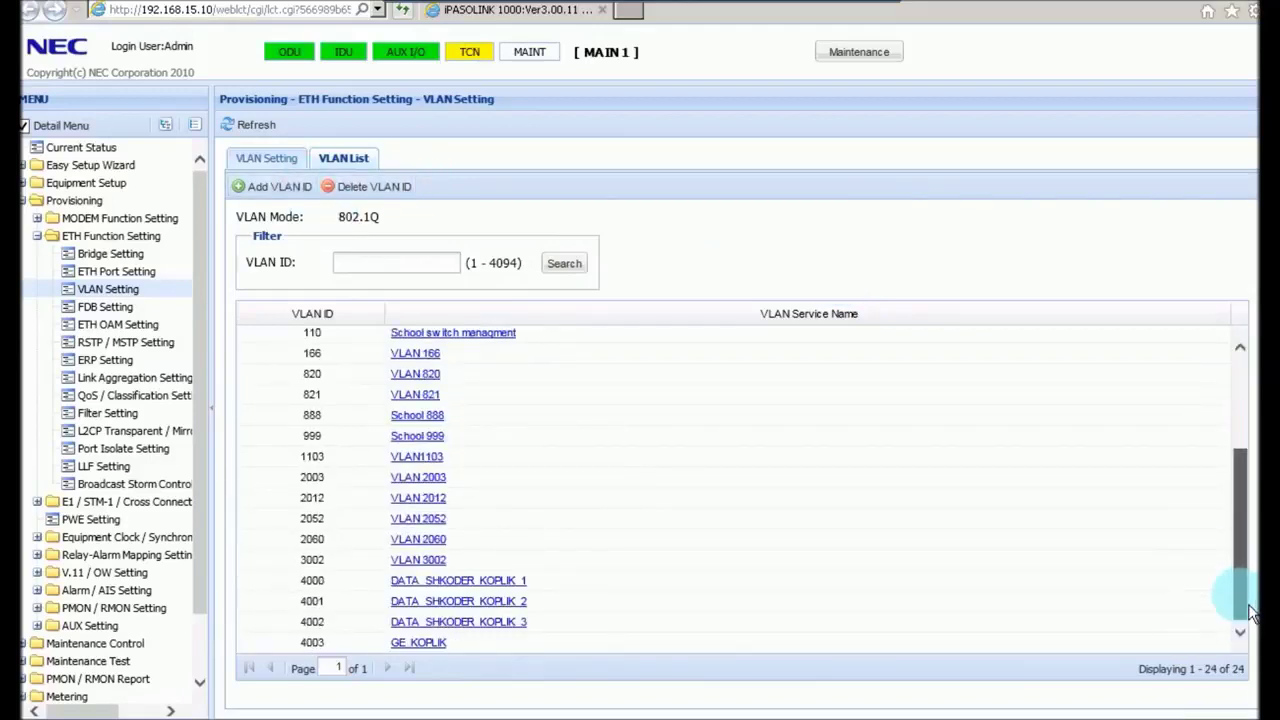
pyautogui.scroll(4, 1250, 612)
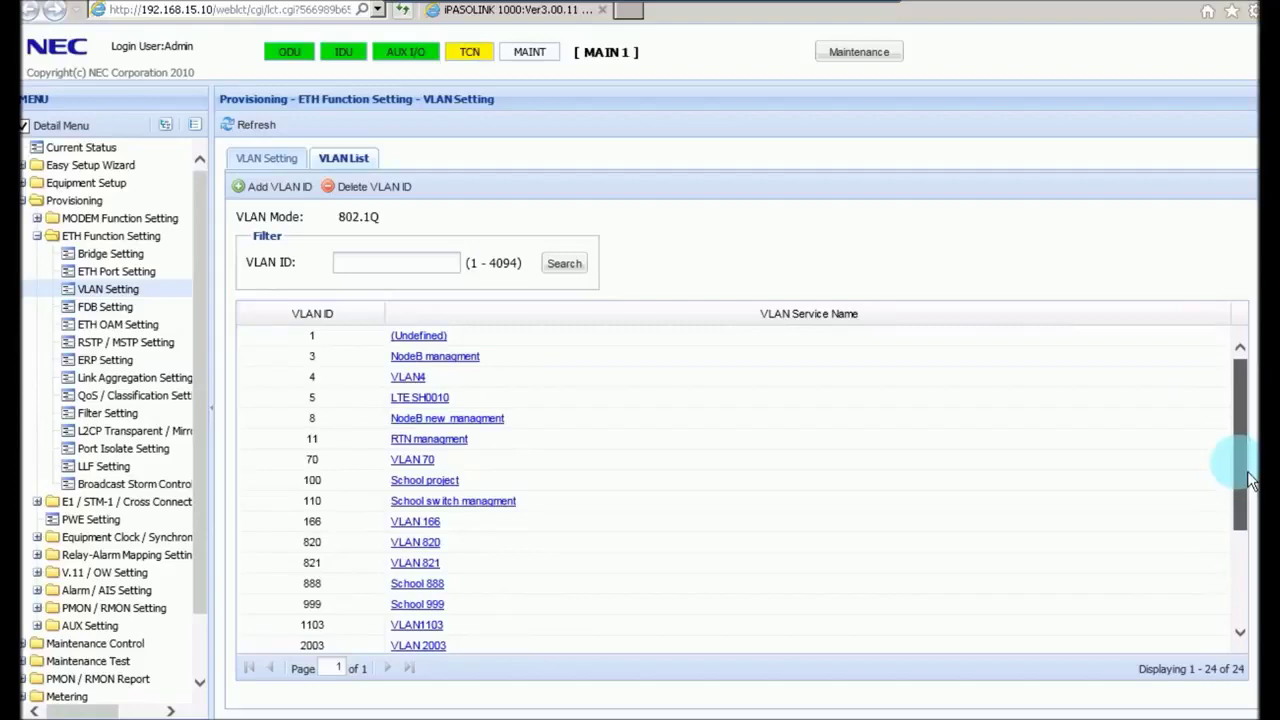
# Add VLAN ID 4040 with the service name "Temporary" to the VLAN list of SH1005.
pyautogui.click(274, 195)
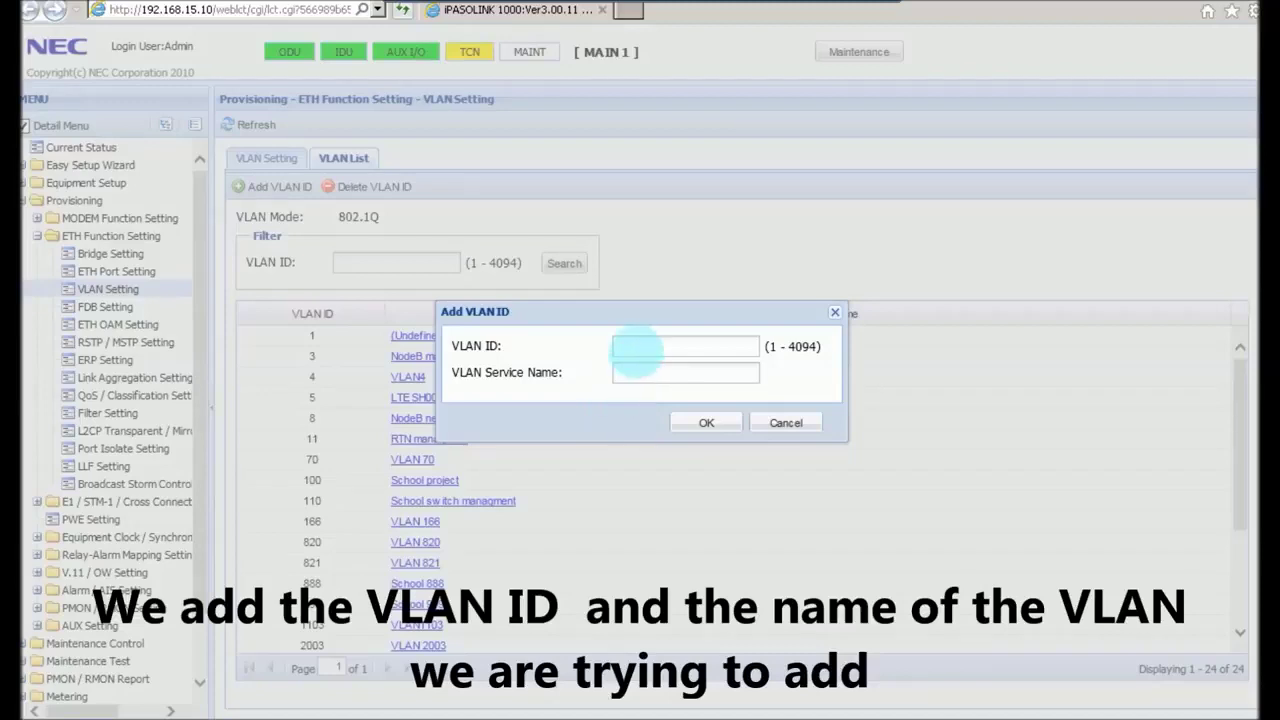
pyautogui.click(637, 346)
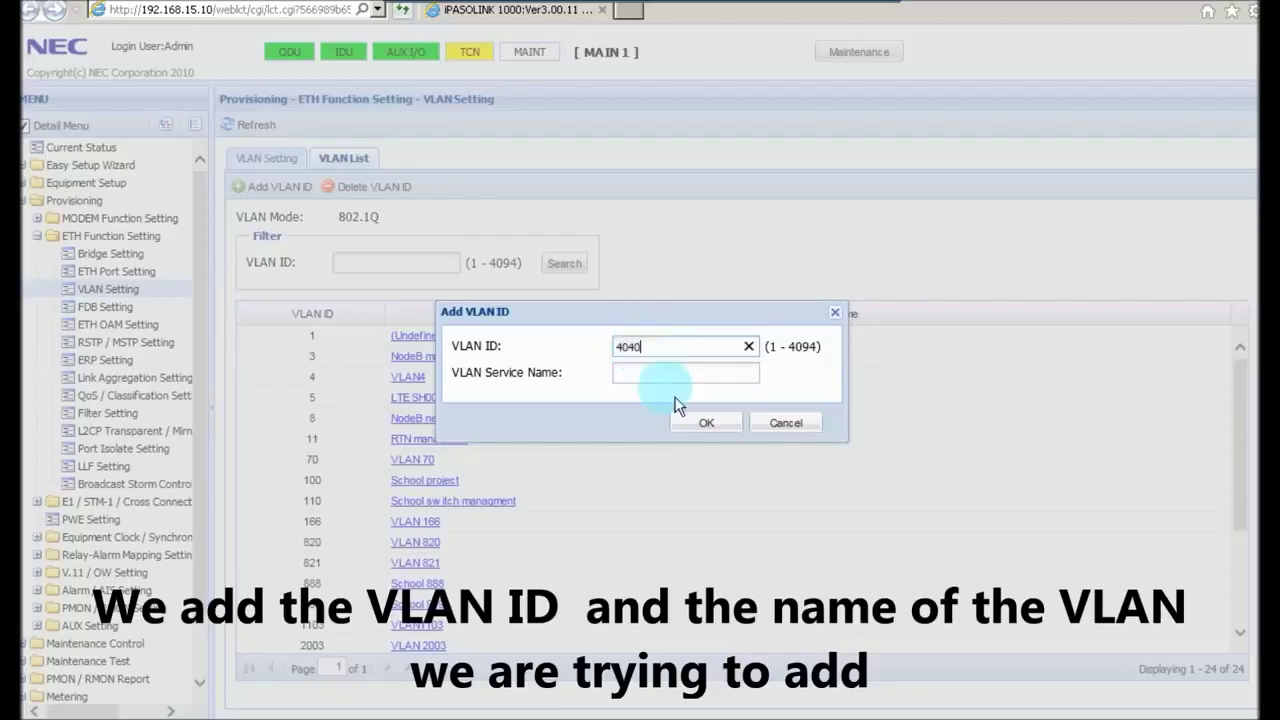
pyautogui.click(657, 372)
pyautogui.write('Ten')
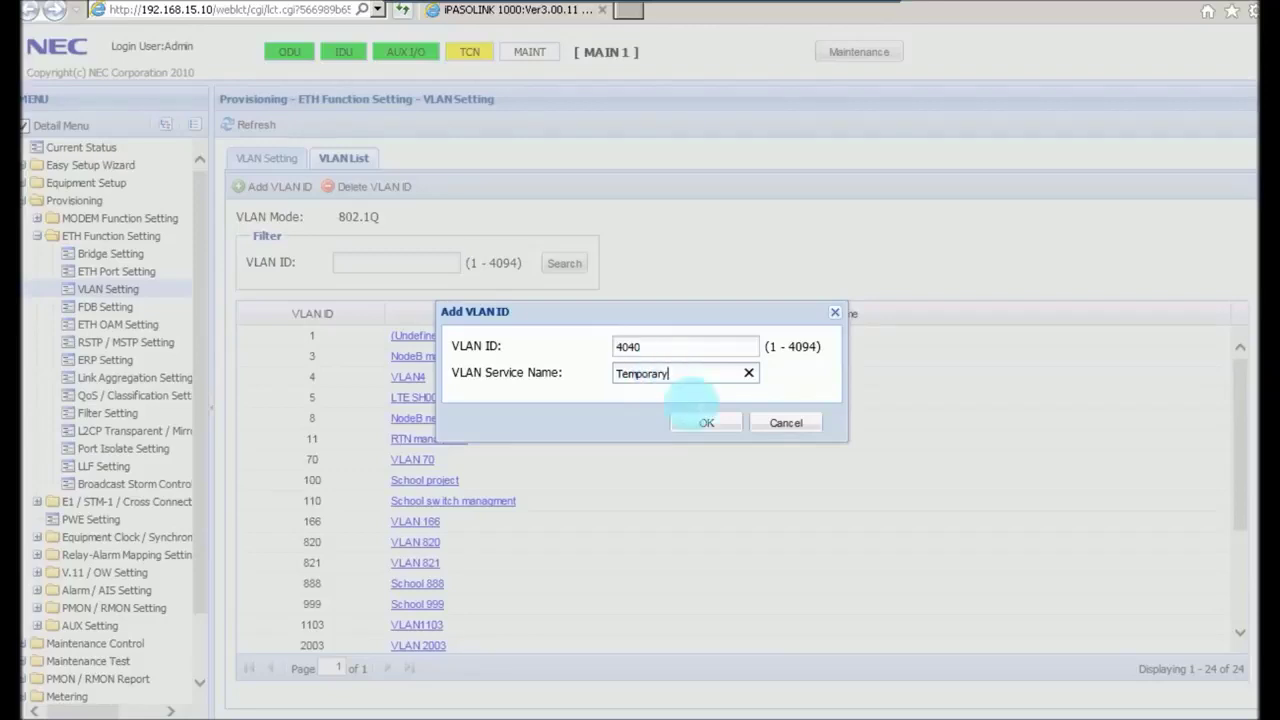
pyautogui.click(708, 439)
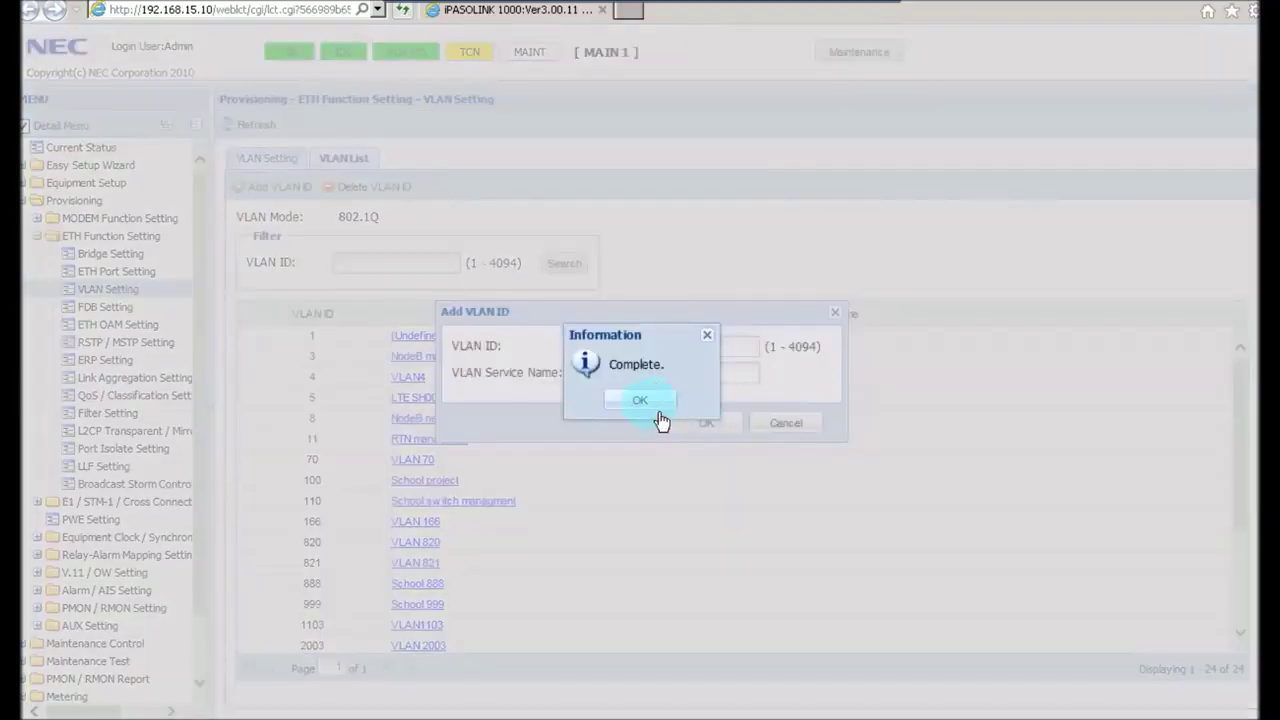
pyautogui.press('Return')
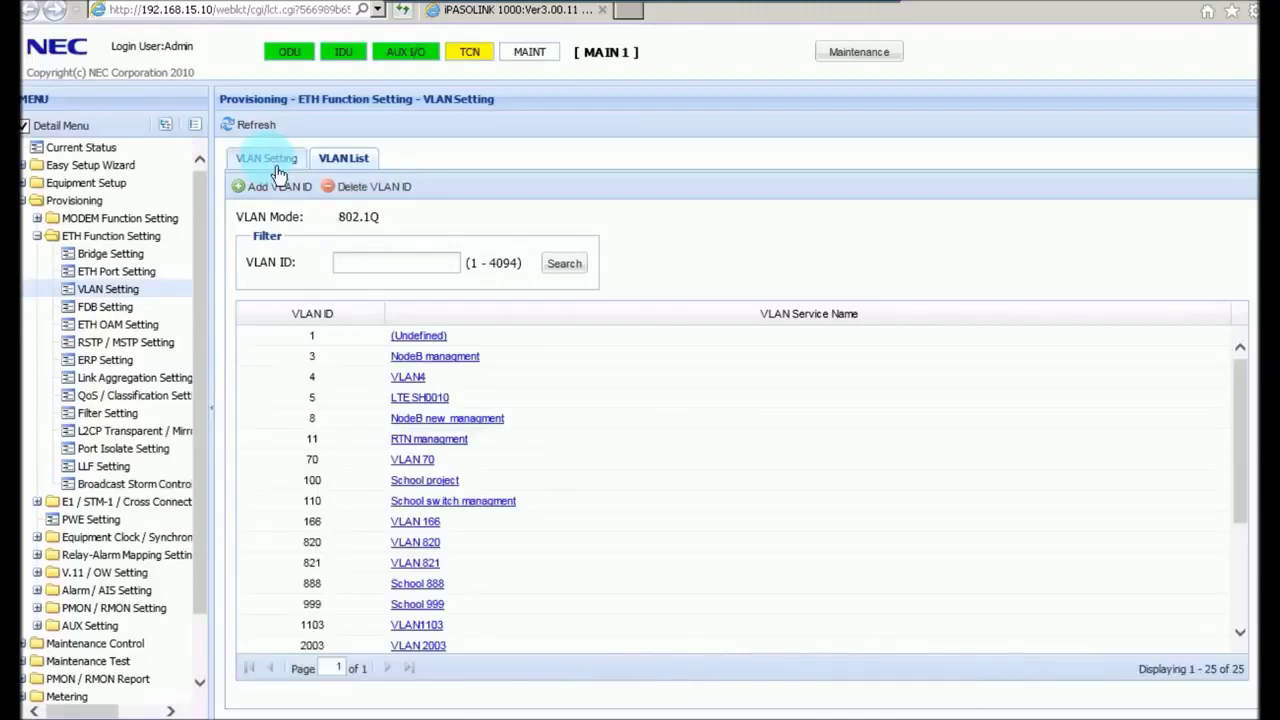
# Display the VLAN assignments of all SH1005 ports without a VLAN ID filter.
pyautogui.click(270, 160)
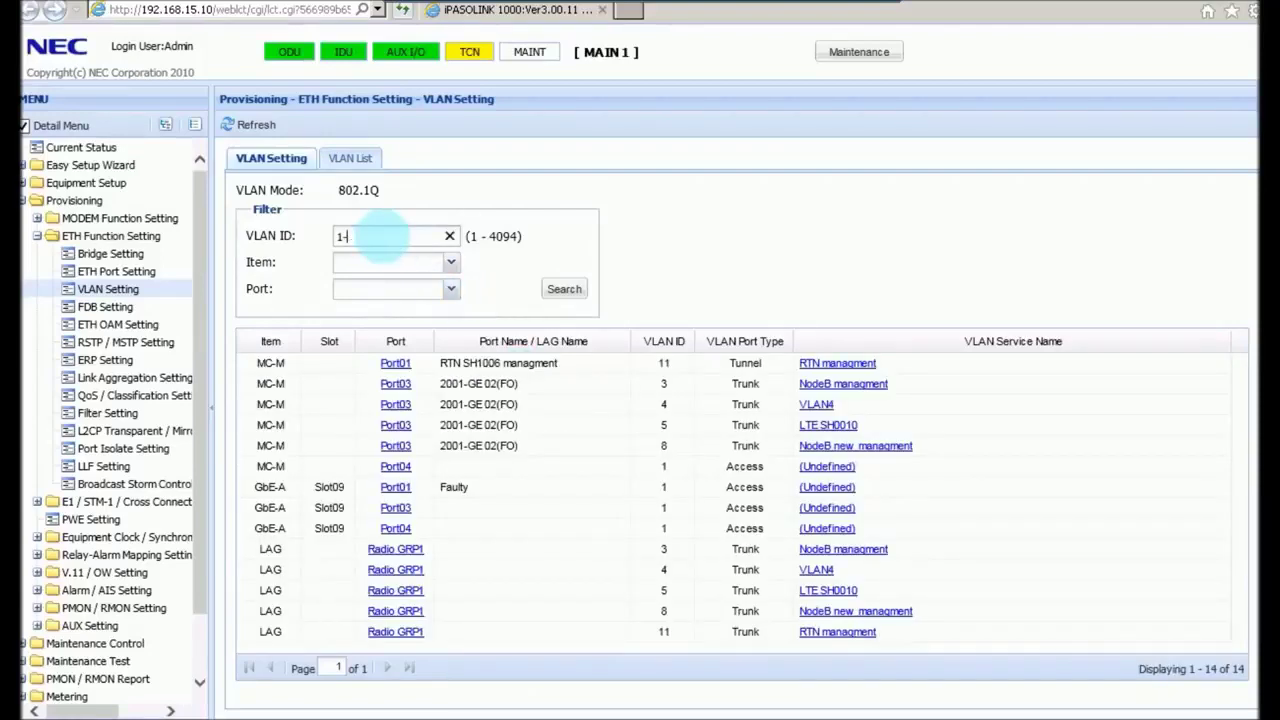
pyautogui.click(563, 289)
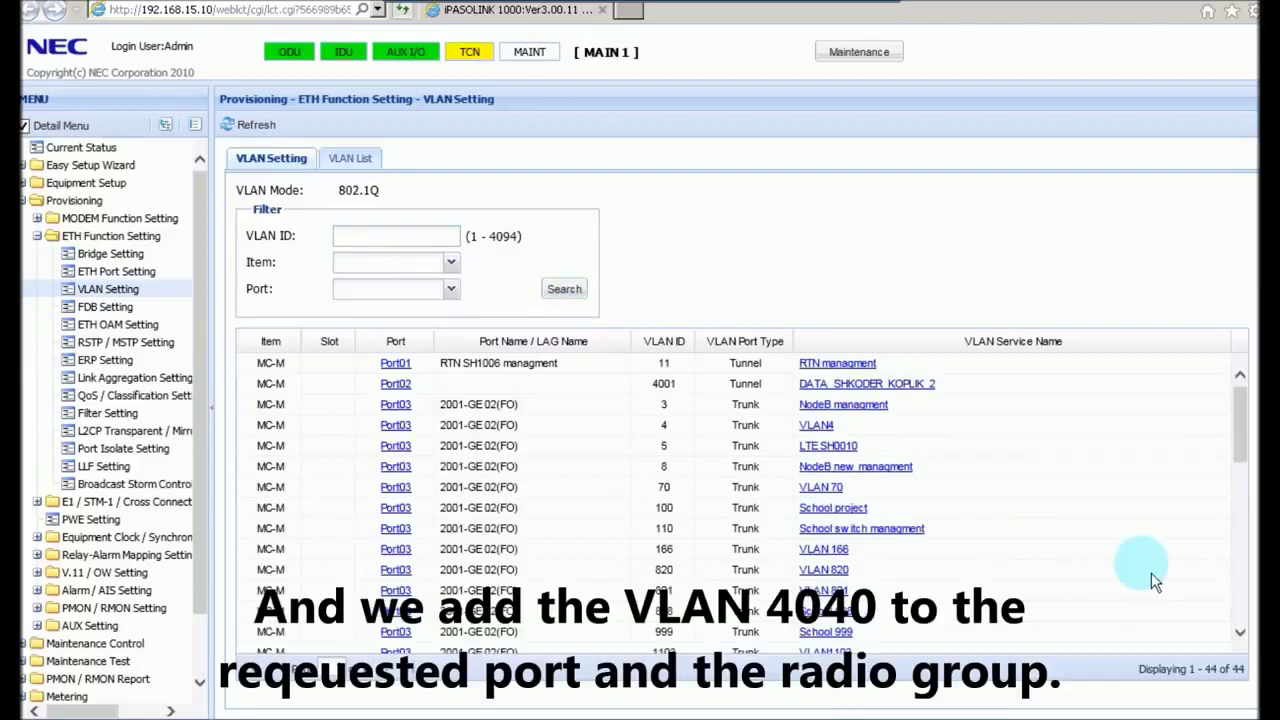
pyautogui.press('F7')
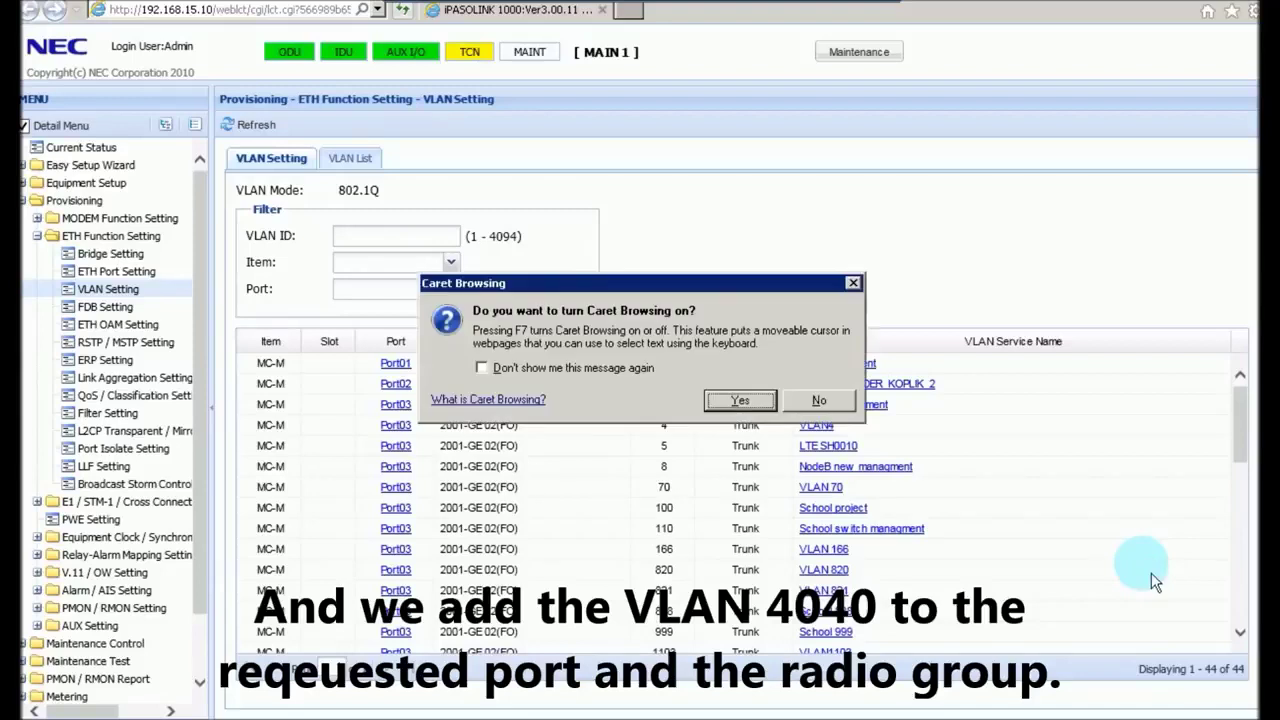
pyautogui.click(853, 284)
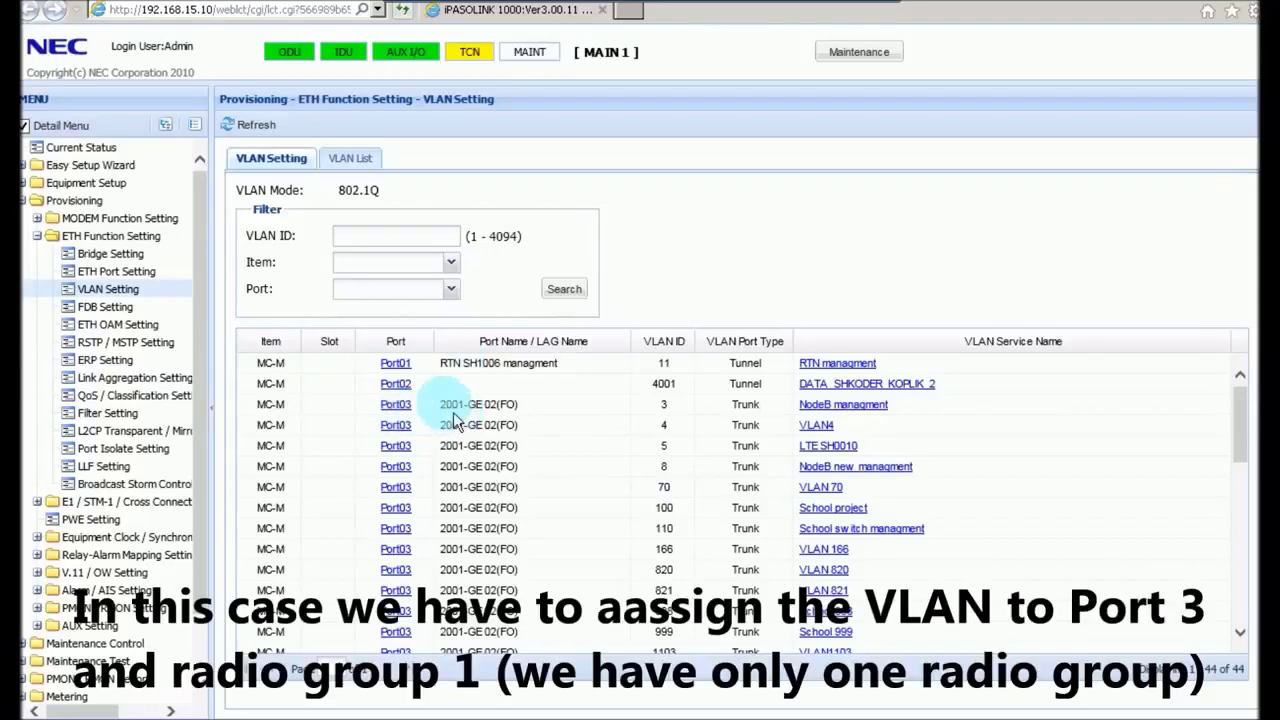
# Enable VLAN 4040 (Temporary) on MC-M Port03 and apply the port's VLAN assignment.
pyautogui.moveTo(1245, 425); pyautogui.dragTo(1248, 466)
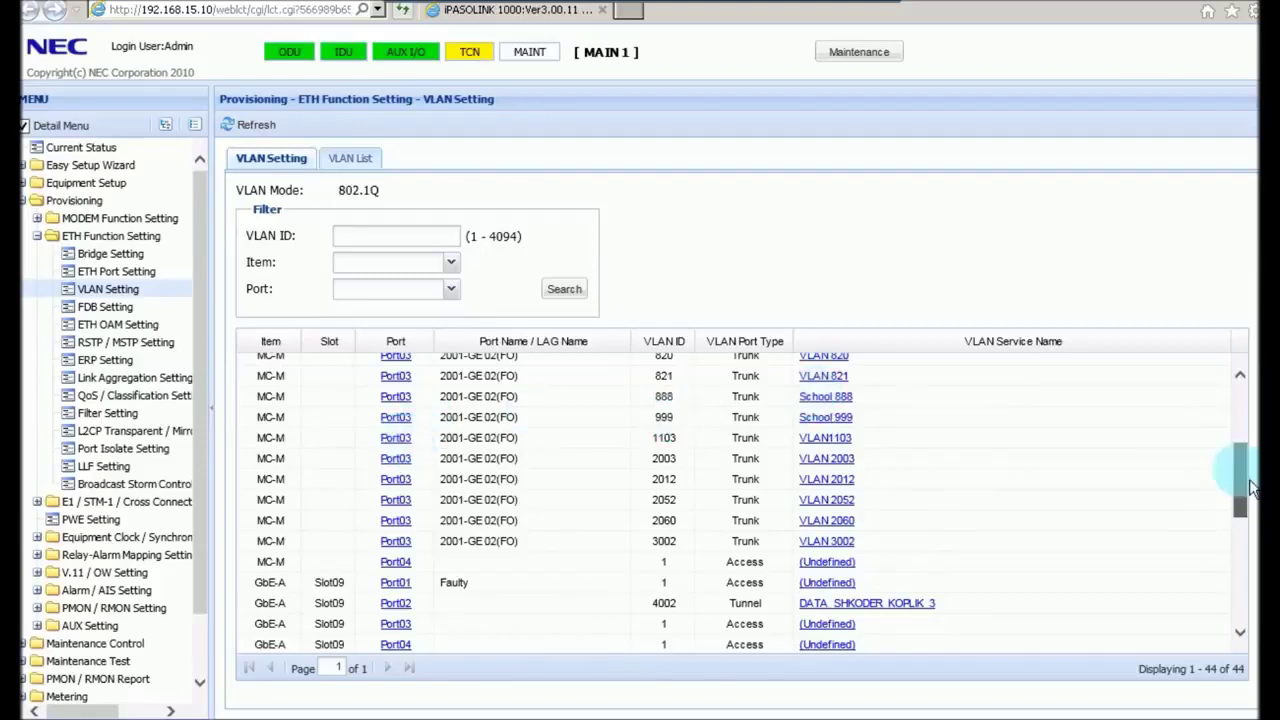
pyautogui.moveTo(1243, 471); pyautogui.dragTo(1246, 446)
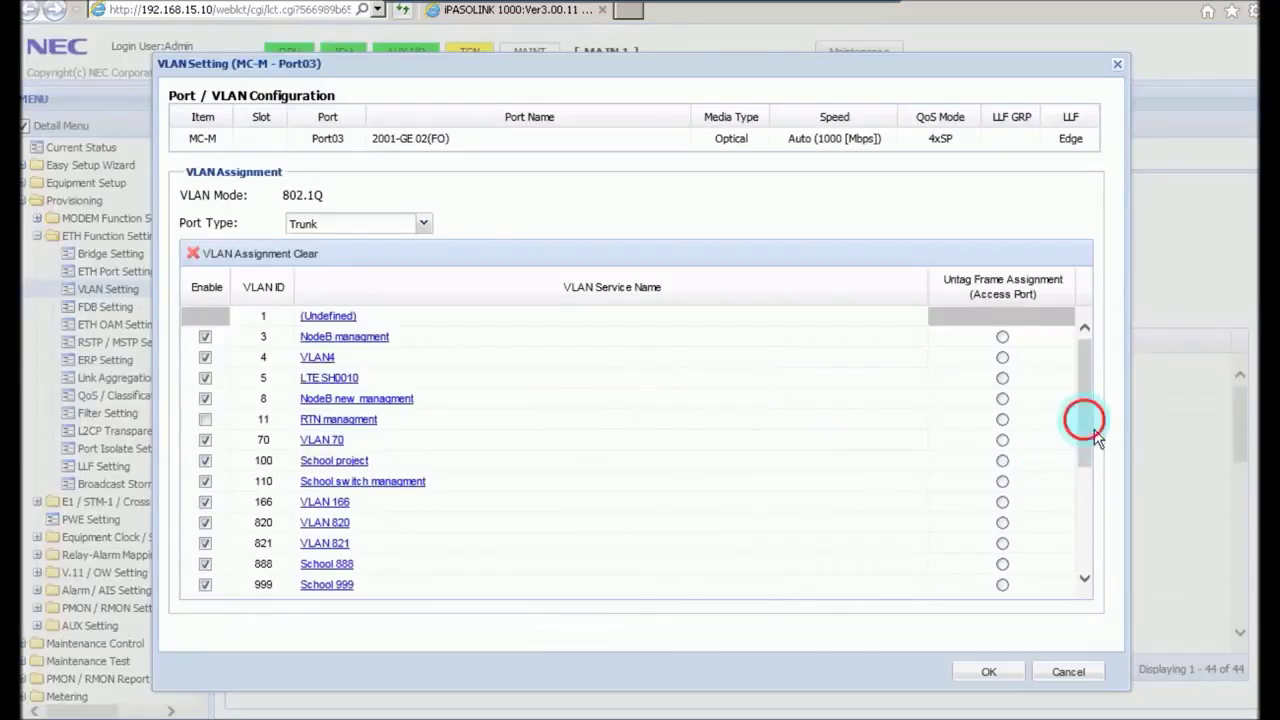
pyautogui.moveTo(1096, 476); pyautogui.dragTo(1108, 590)
pyautogui.click(205, 591)
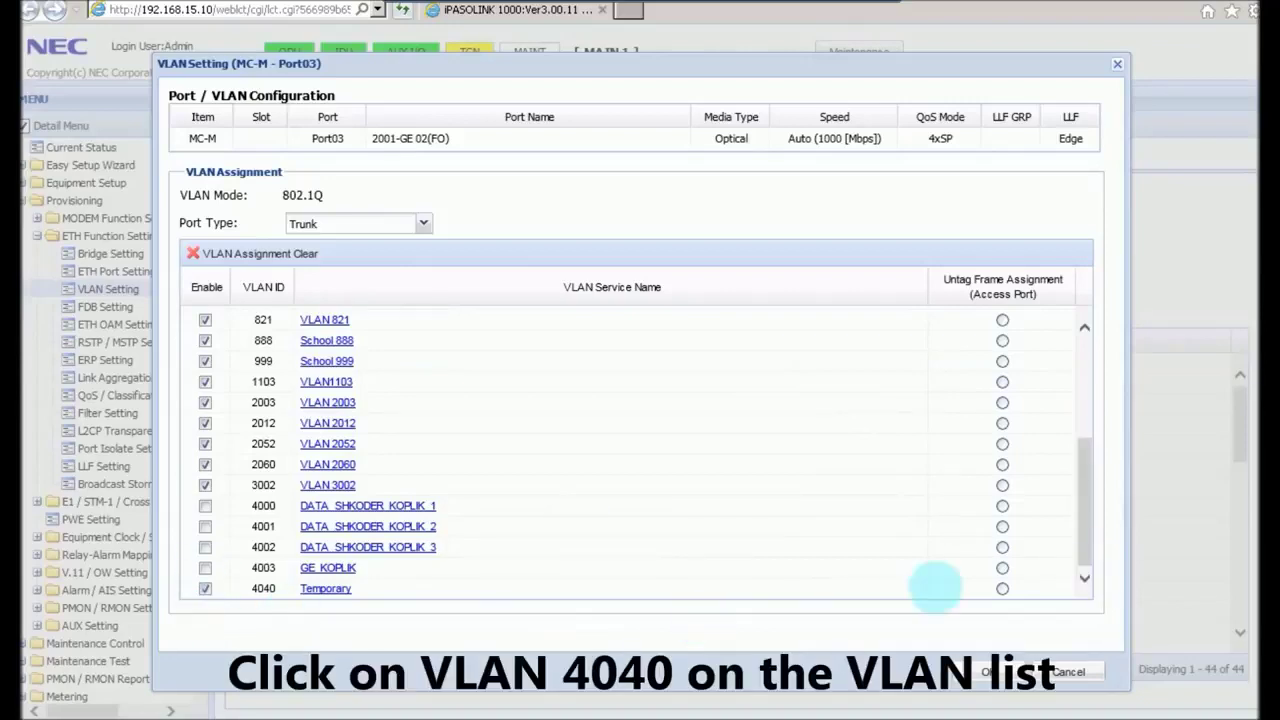
pyautogui.click(993, 677)
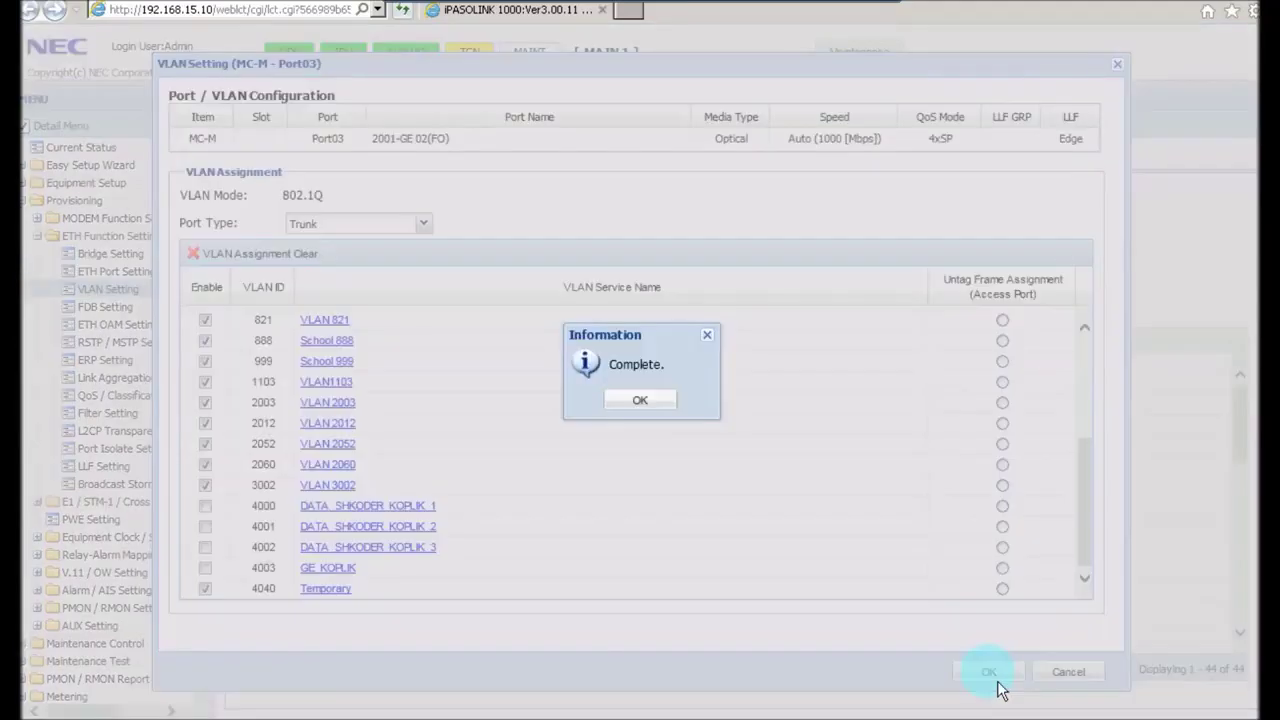
pyautogui.click(656, 404)
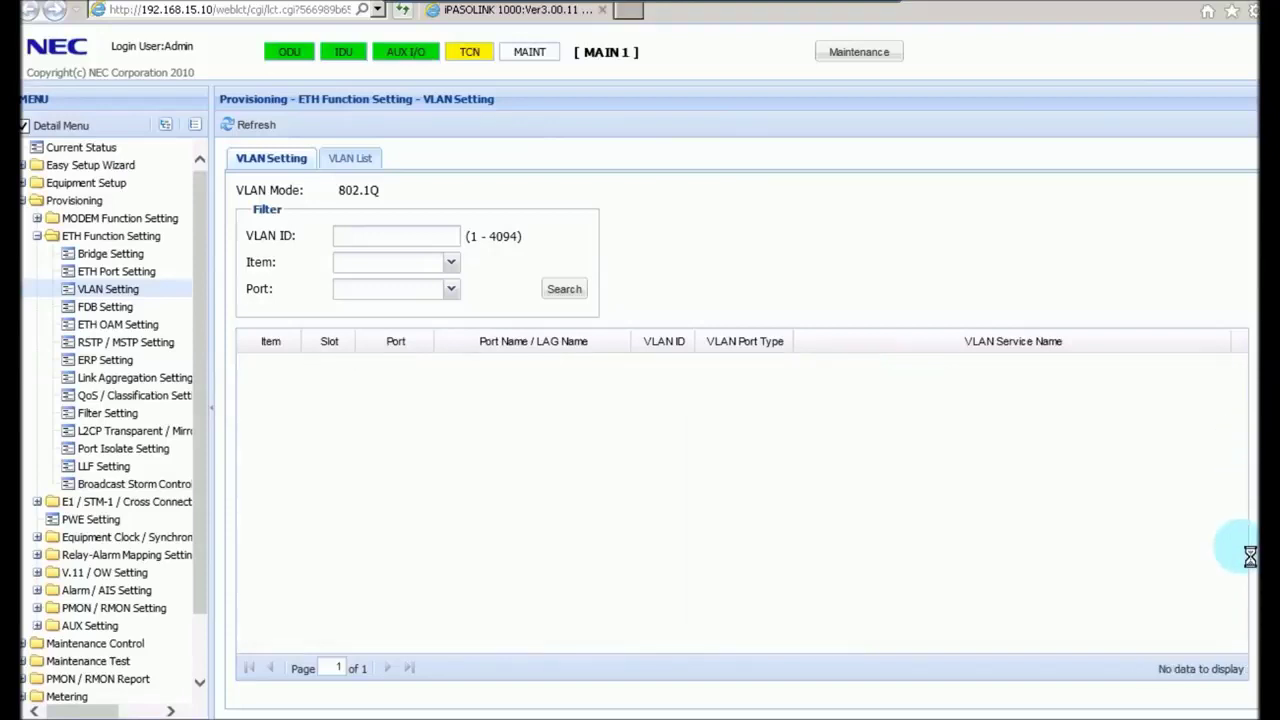
# Enable VLAN 4040 (Temporary) on LAG Radio GRP1 and apply the radio group's VLAN assignment.
pyautogui.scroll(-10, 1250, 560)
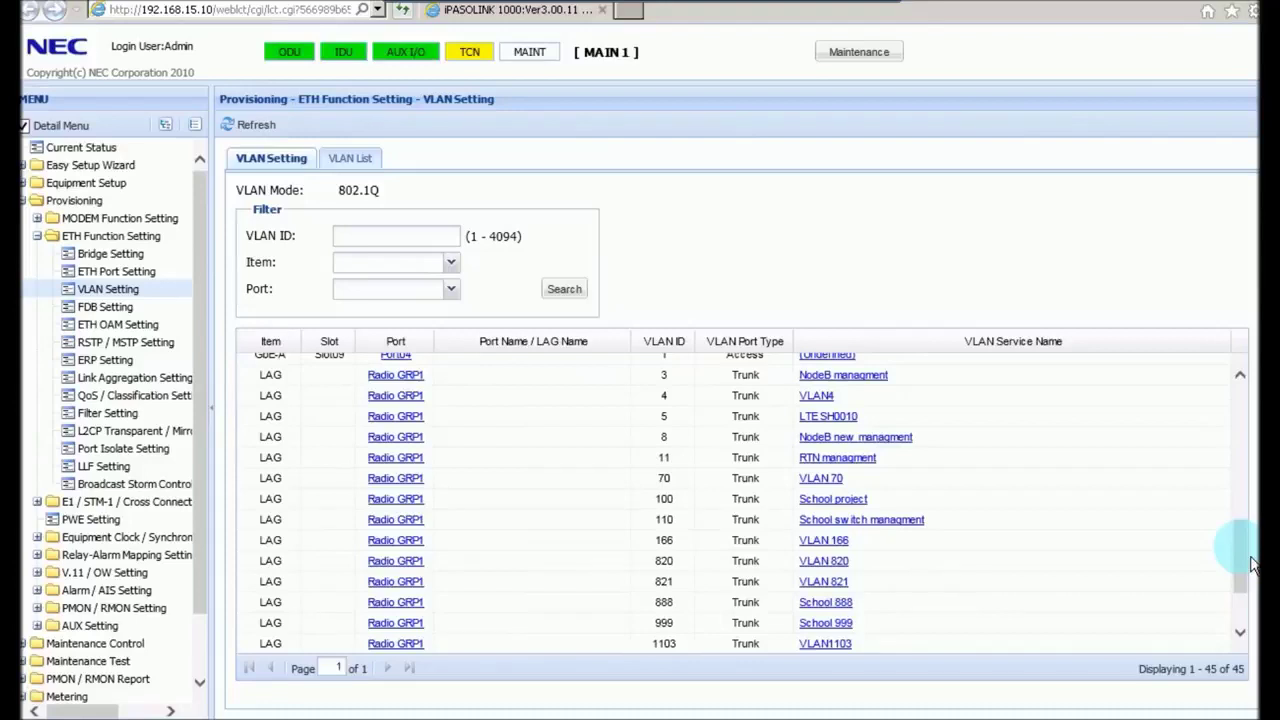
pyautogui.scroll(-5, 1249, 586)
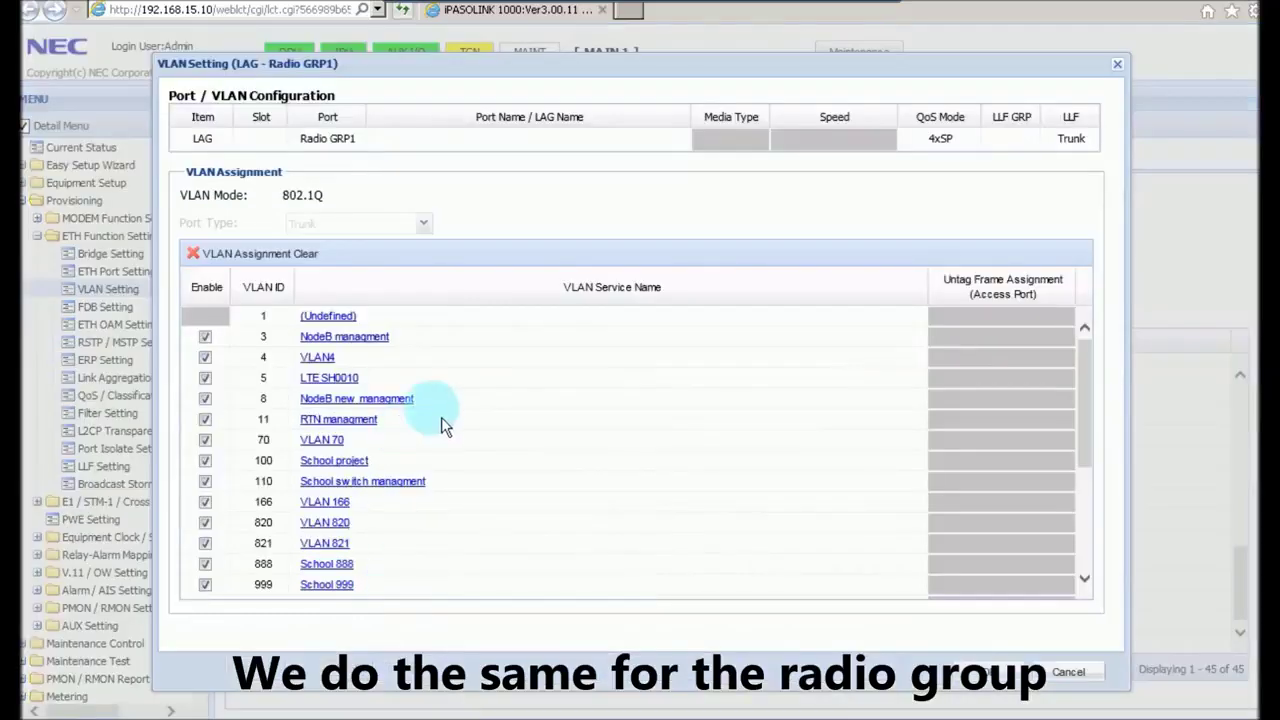
pyautogui.scroll(-3, 1094, 574)
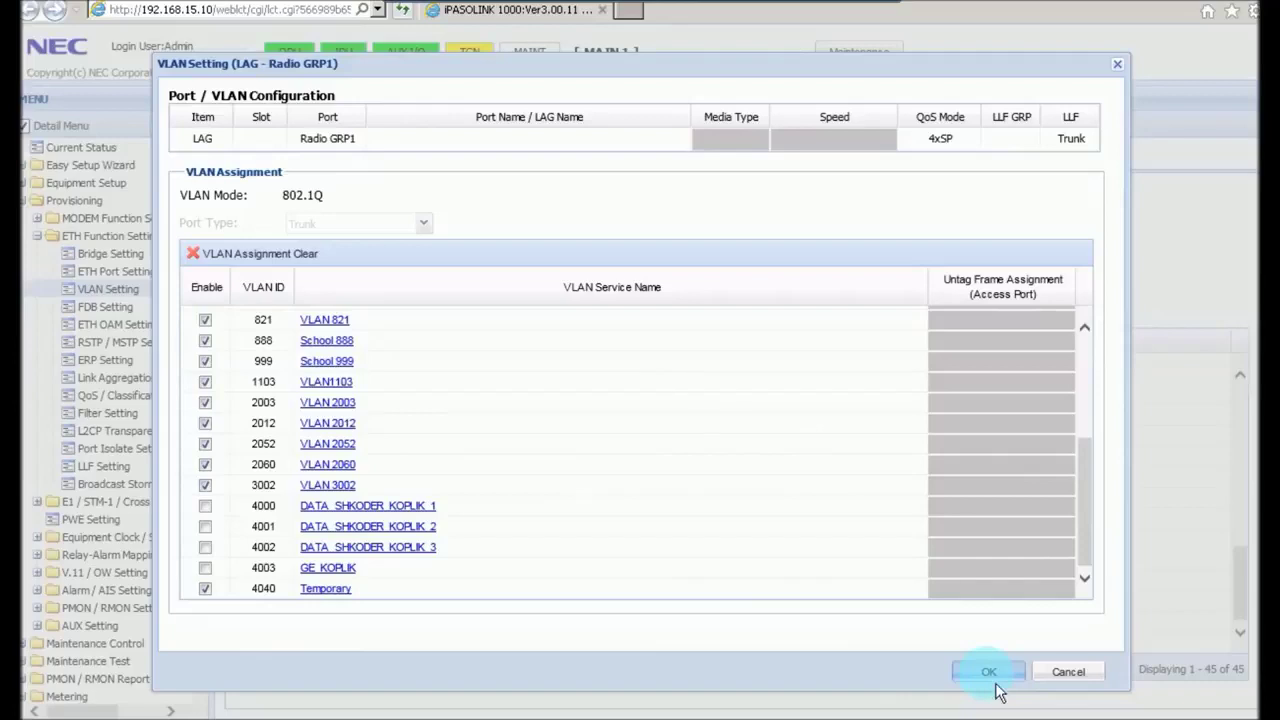
pyautogui.click(995, 680)
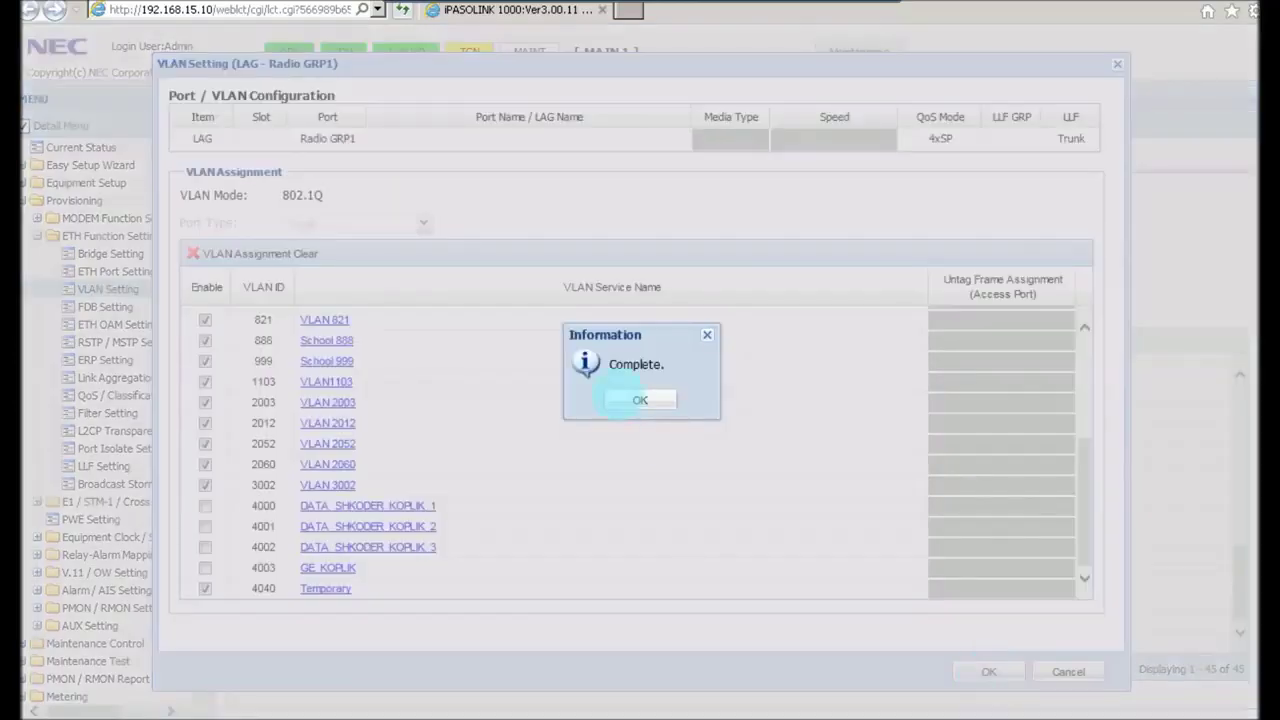
pyautogui.click(648, 412)
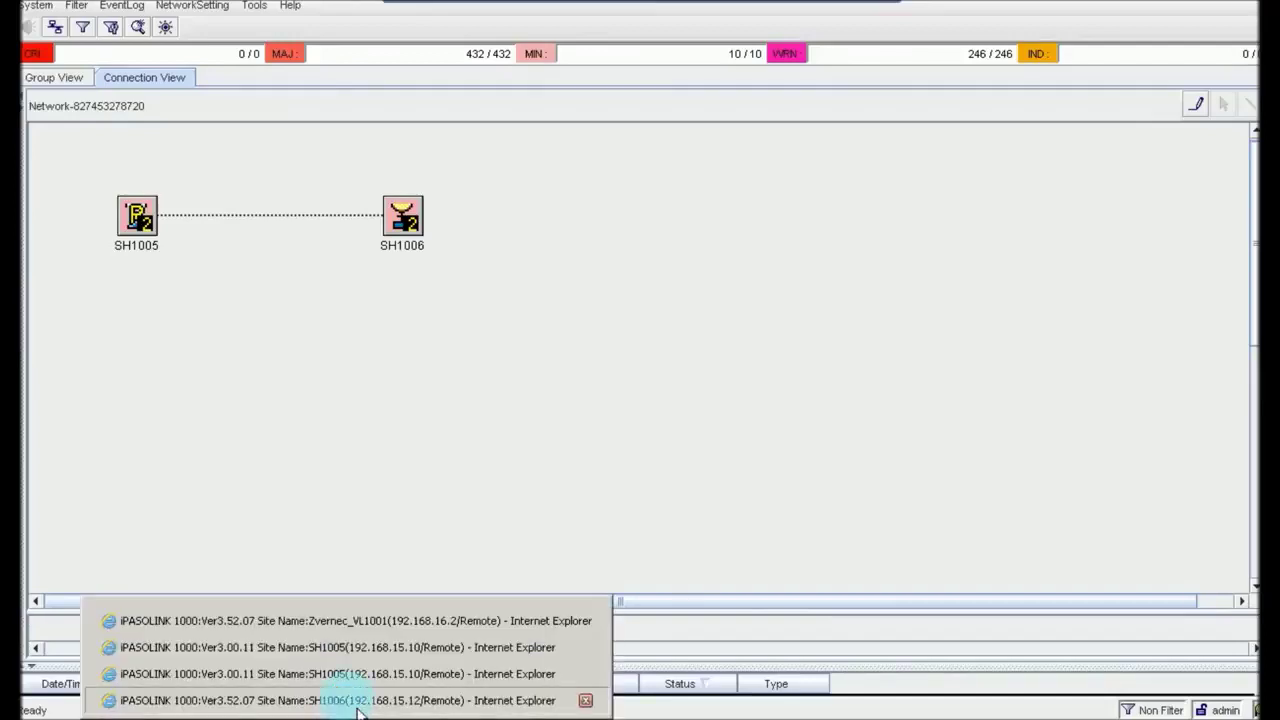
# Switch to the browser window of network element SH1006 and open its Ethernet VLAN settings.
pyautogui.click(345, 700)
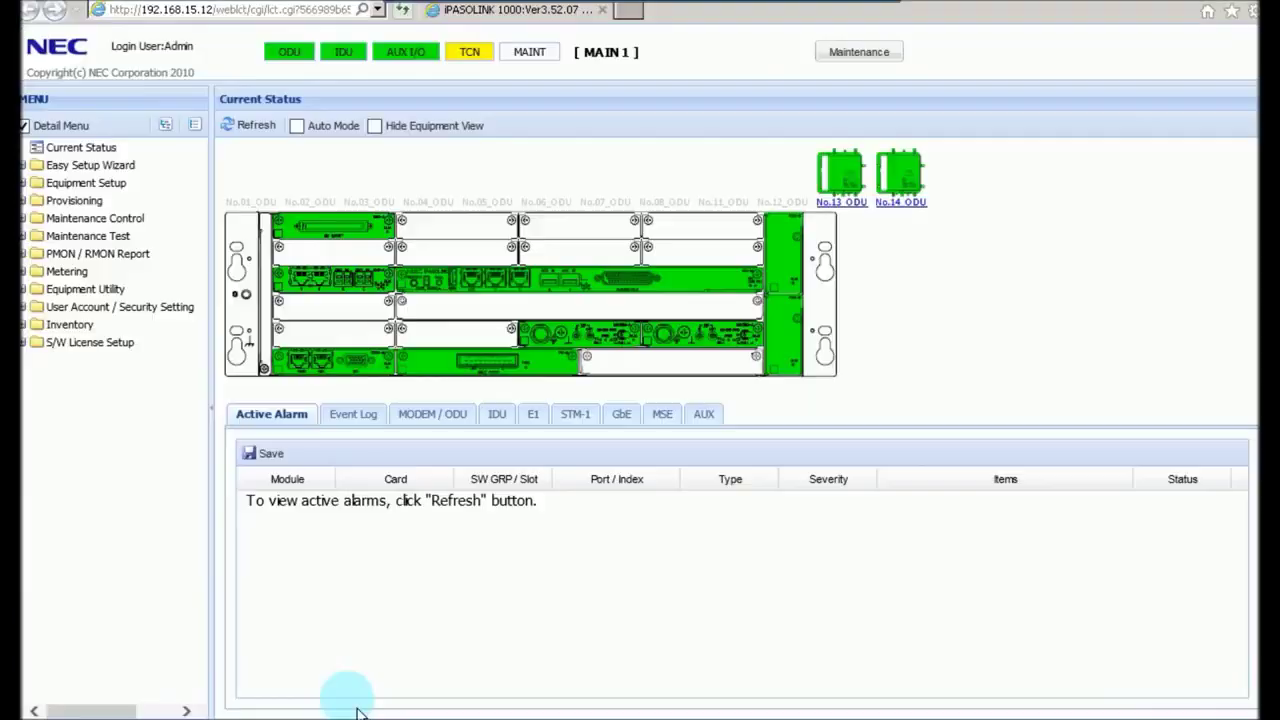
pyautogui.click(33, 203)
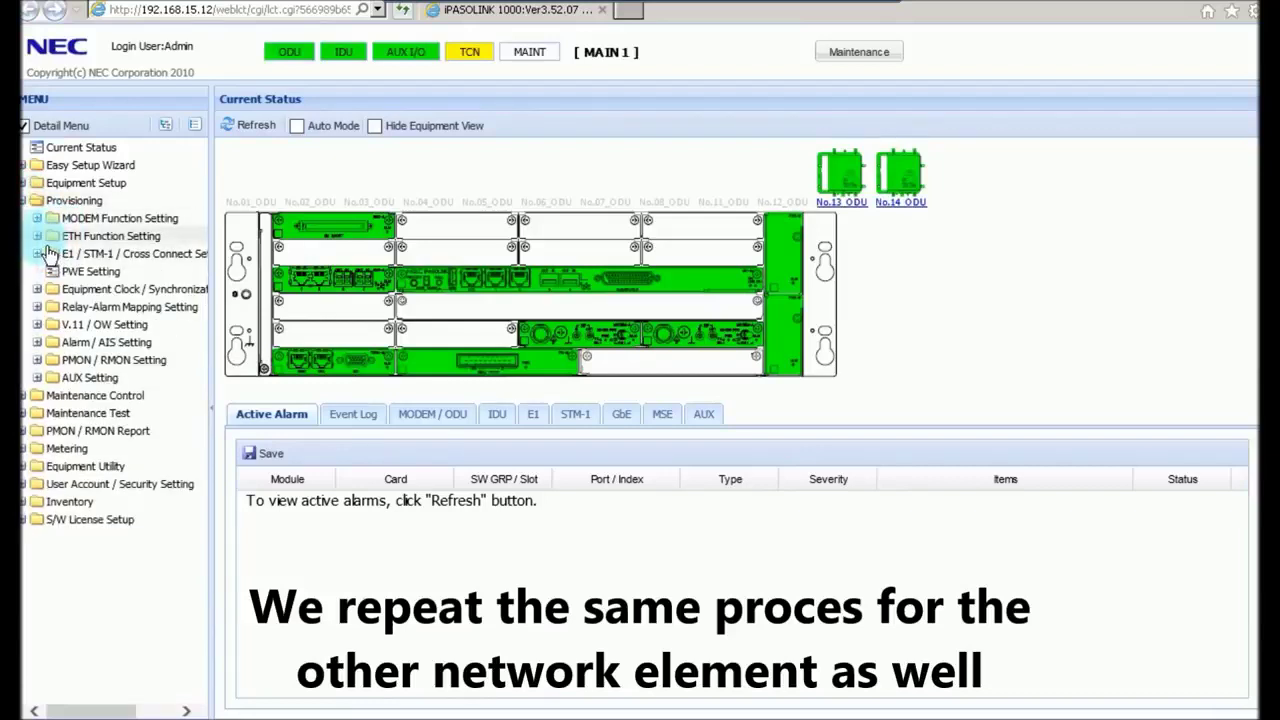
pyautogui.click(37, 236)
pyautogui.click(105, 289)
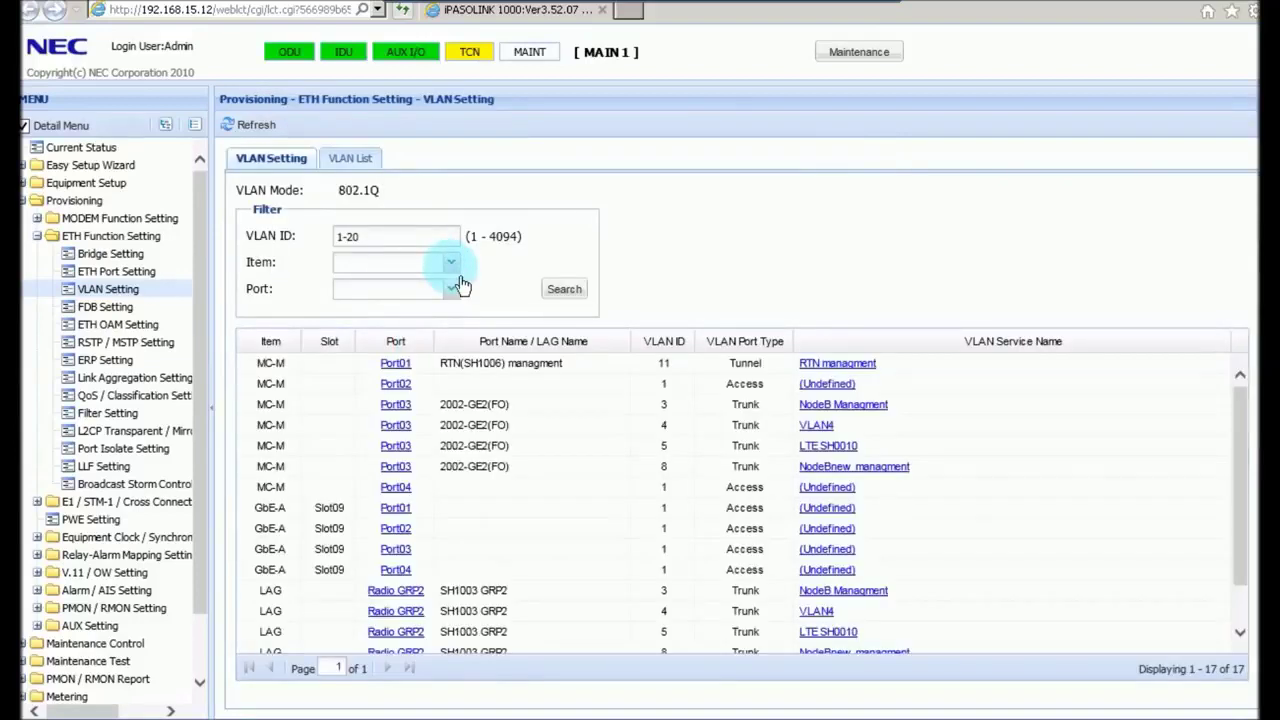
# Remove the 1-20 VLAN ID filter from the SH1006 VLAN list and review all its VLANs.
pyautogui.click(350, 159)
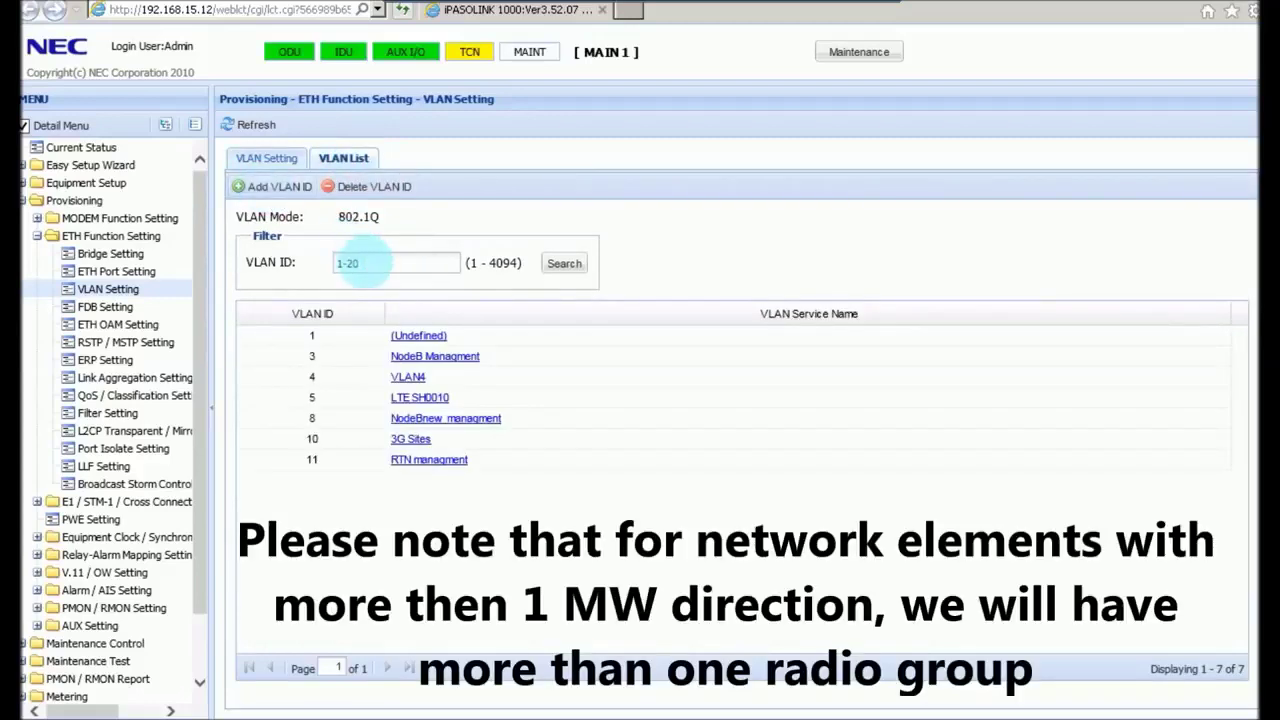
pyautogui.press('BackSpace')
pyautogui.click(564, 263)
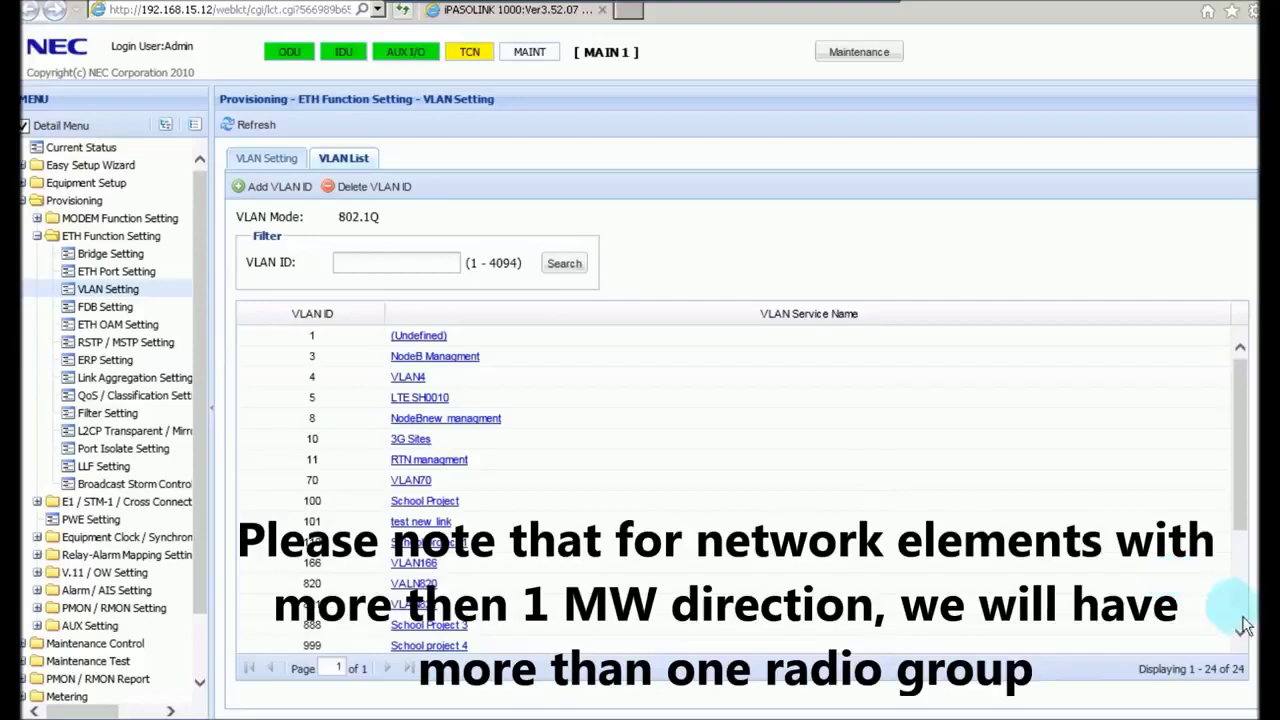
pyautogui.scroll(-3, 1240, 612)
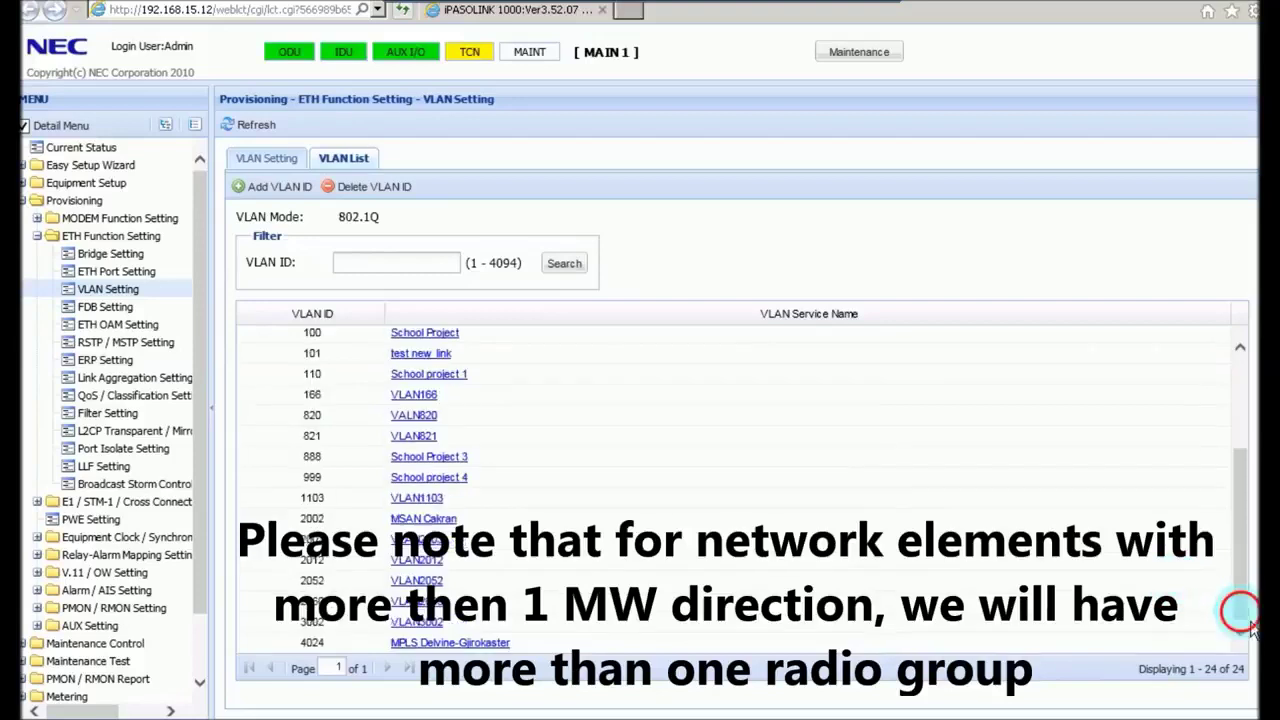
# Add VLAN ID 4040 with the service name "Temporary" to the VLAN list of SH1006.
pyautogui.click(273, 187)
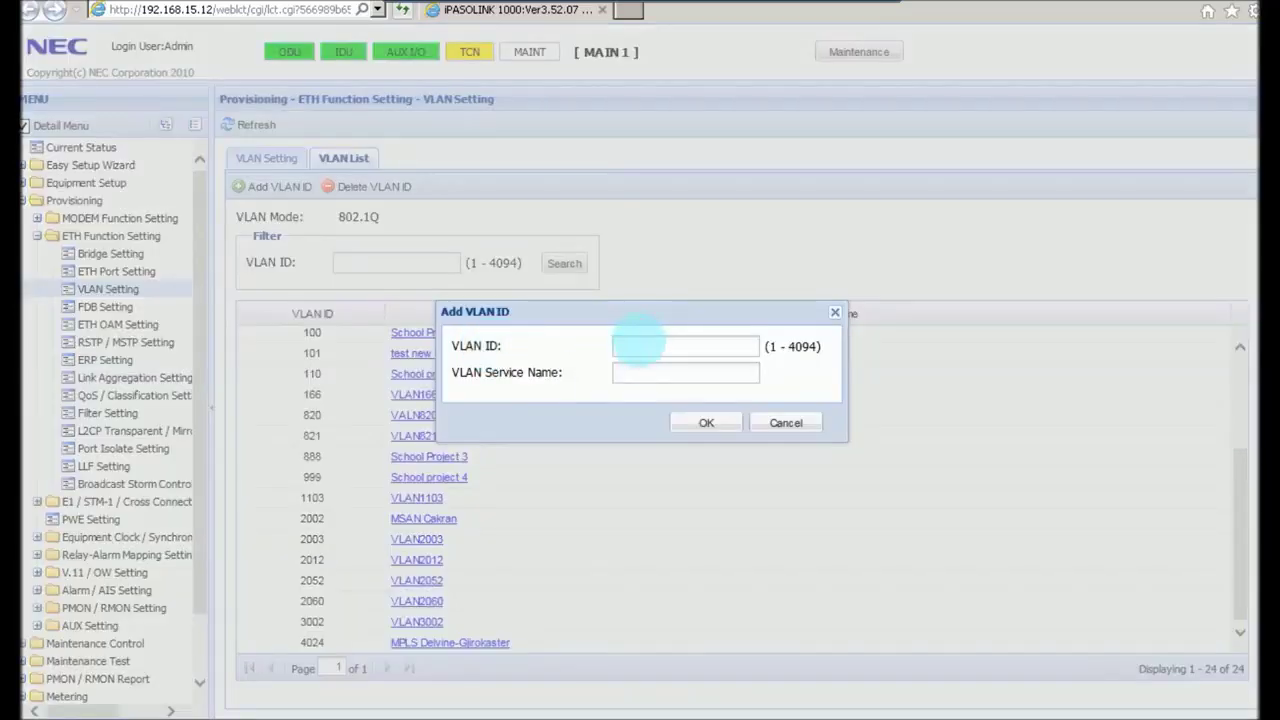
pyautogui.write('4040')
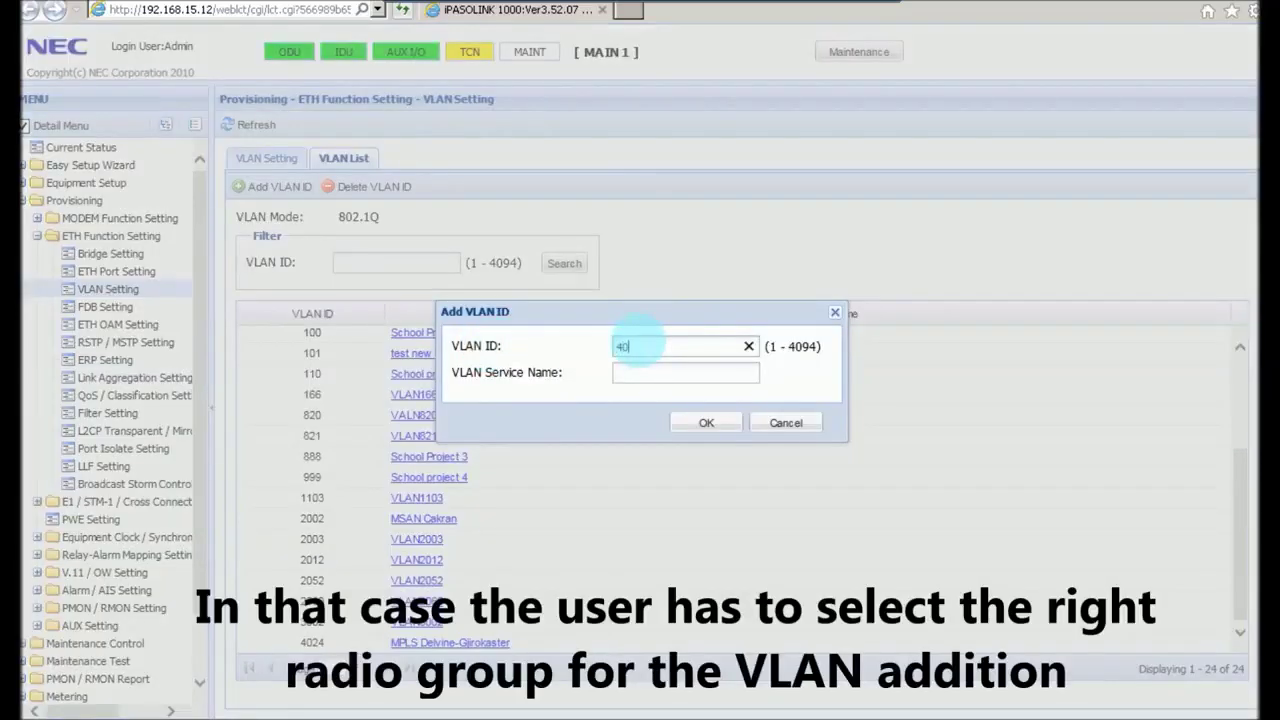
pyautogui.click(637, 371)
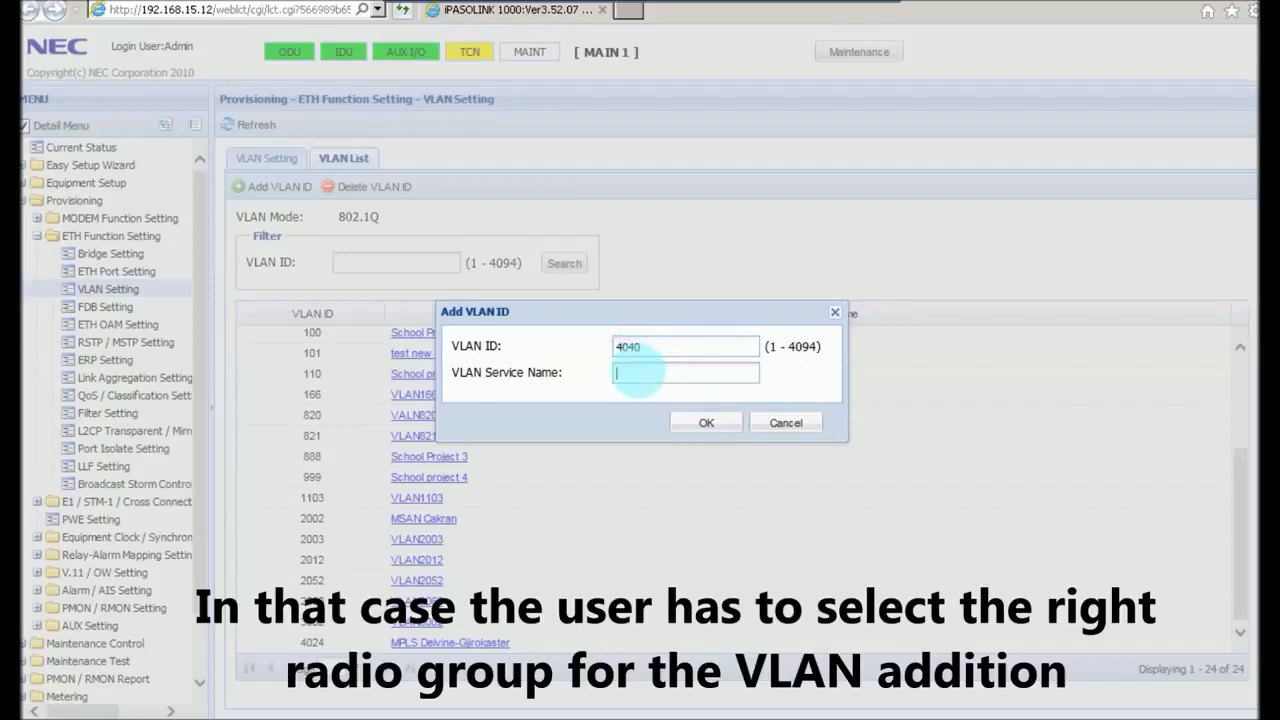
pyautogui.write('R')
pyautogui.press('BackSpace')
pyautogui.write('Temporary')
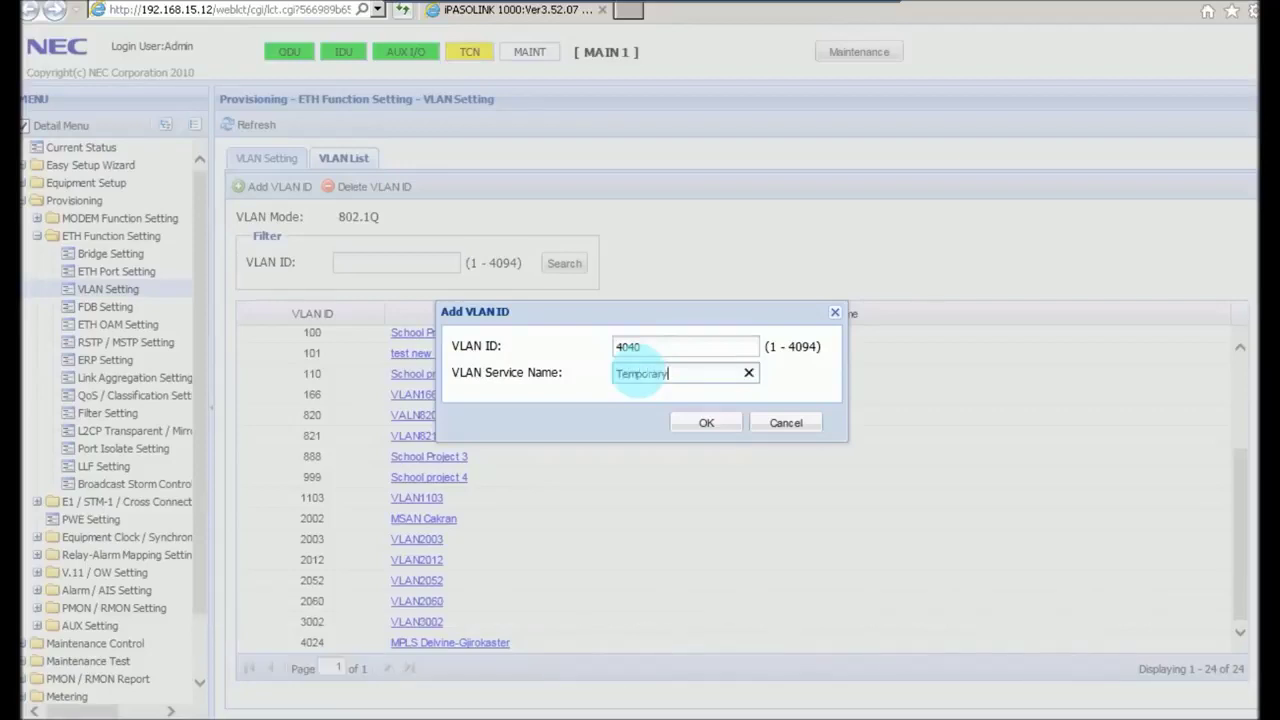
pyautogui.click(706, 423)
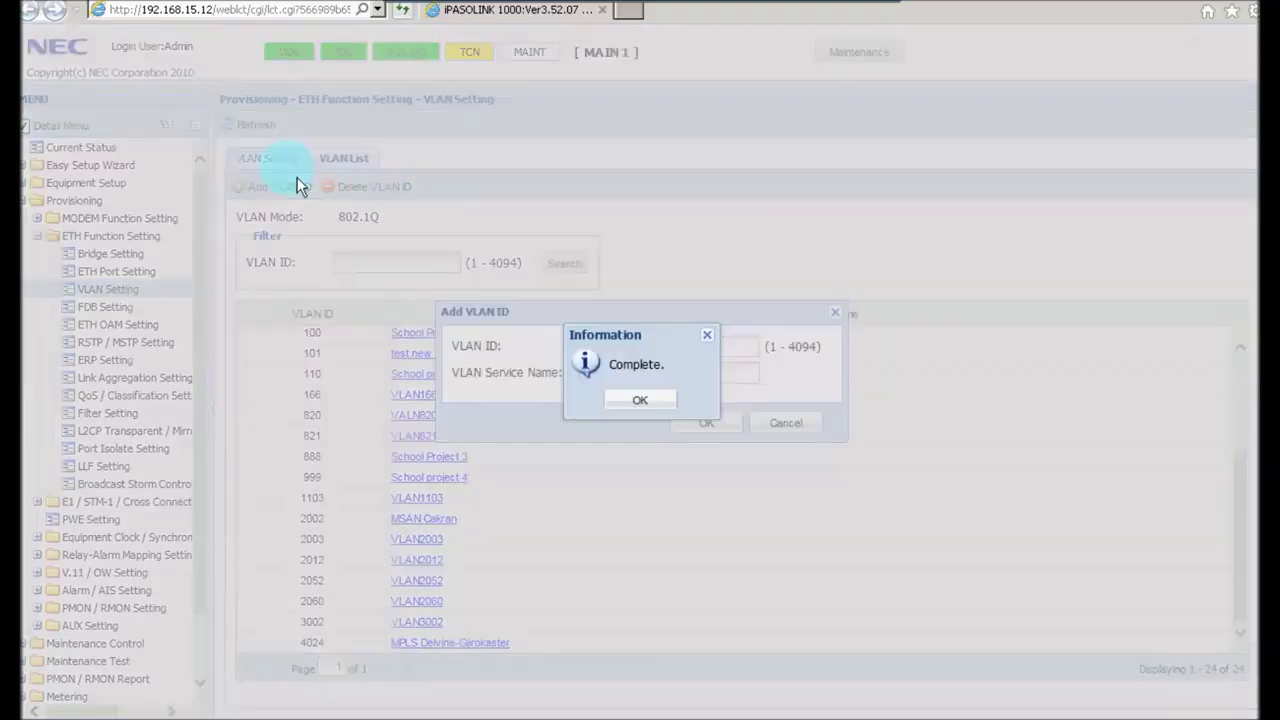
pyautogui.click(635, 401)
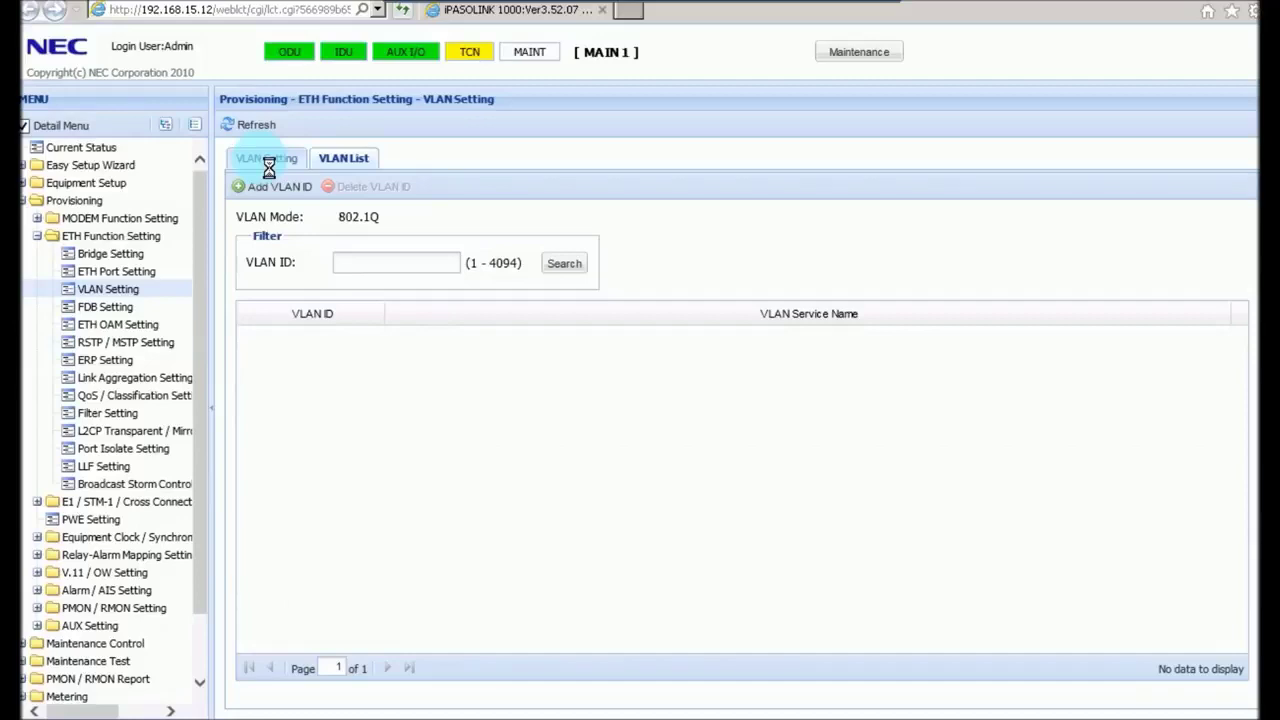
# Enable VLAN 4040 (Temporary) on LAG Radio GRP2 (SH1003 GRP2) of SH1006 and apply the radio group's VLAN assignment.
pyautogui.click(269, 162)
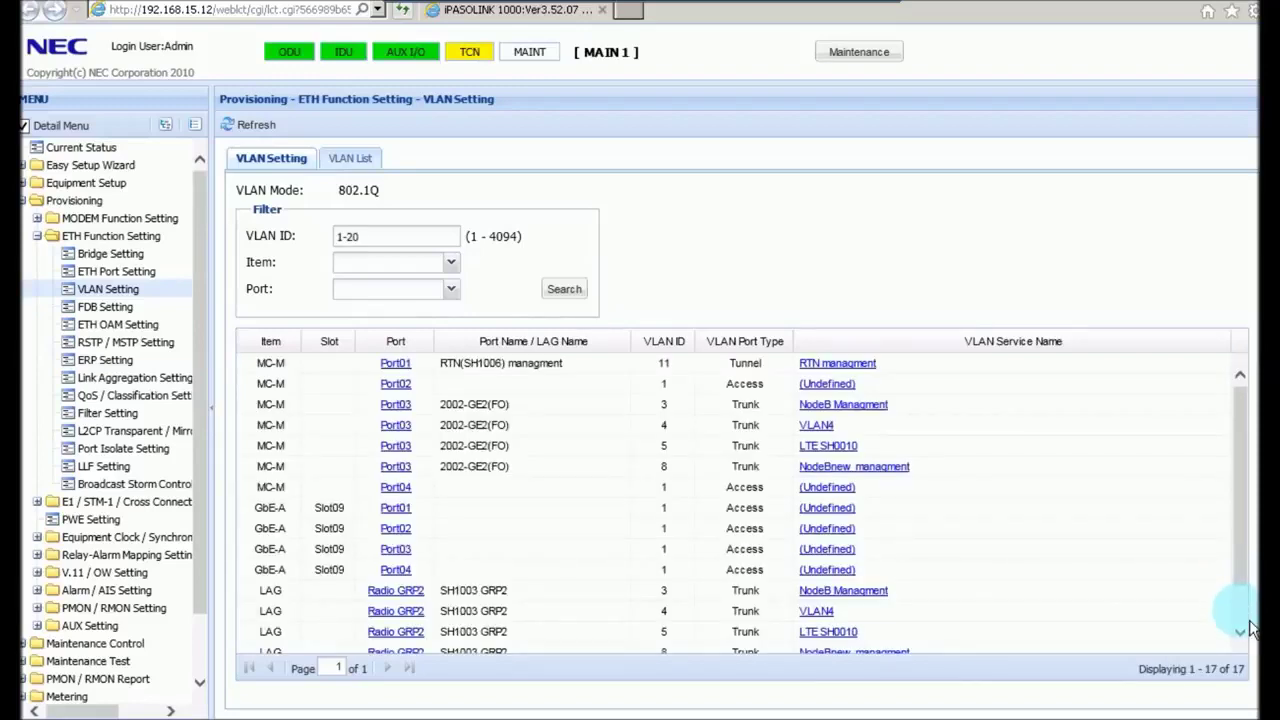
pyautogui.click(1248, 630)
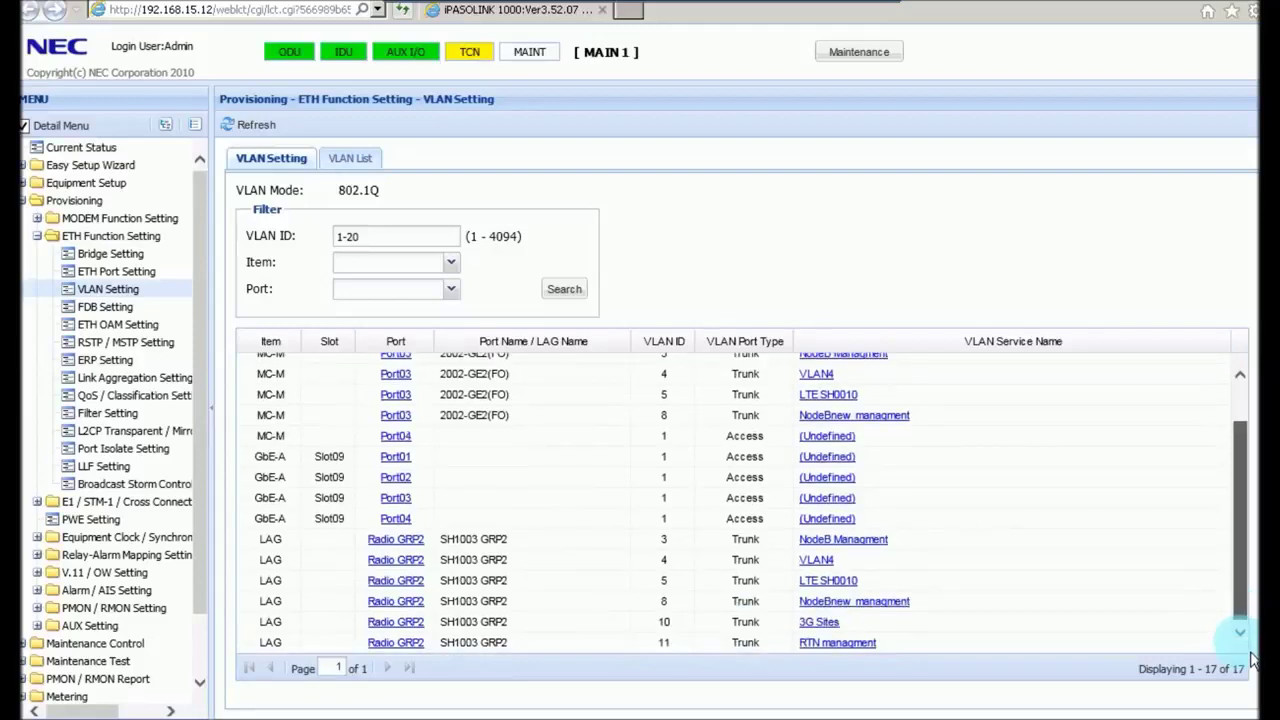
pyautogui.click(407, 607)
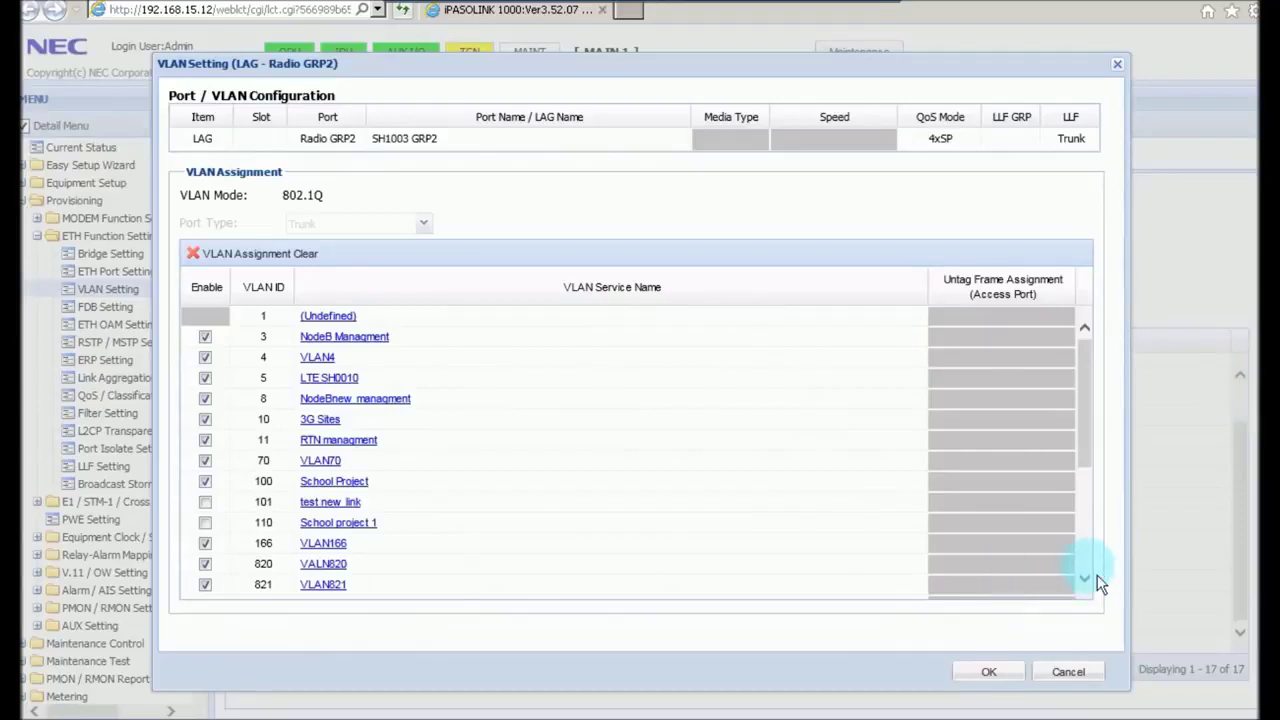
pyautogui.scroll(-3, 1086, 580)
pyautogui.click(205, 589)
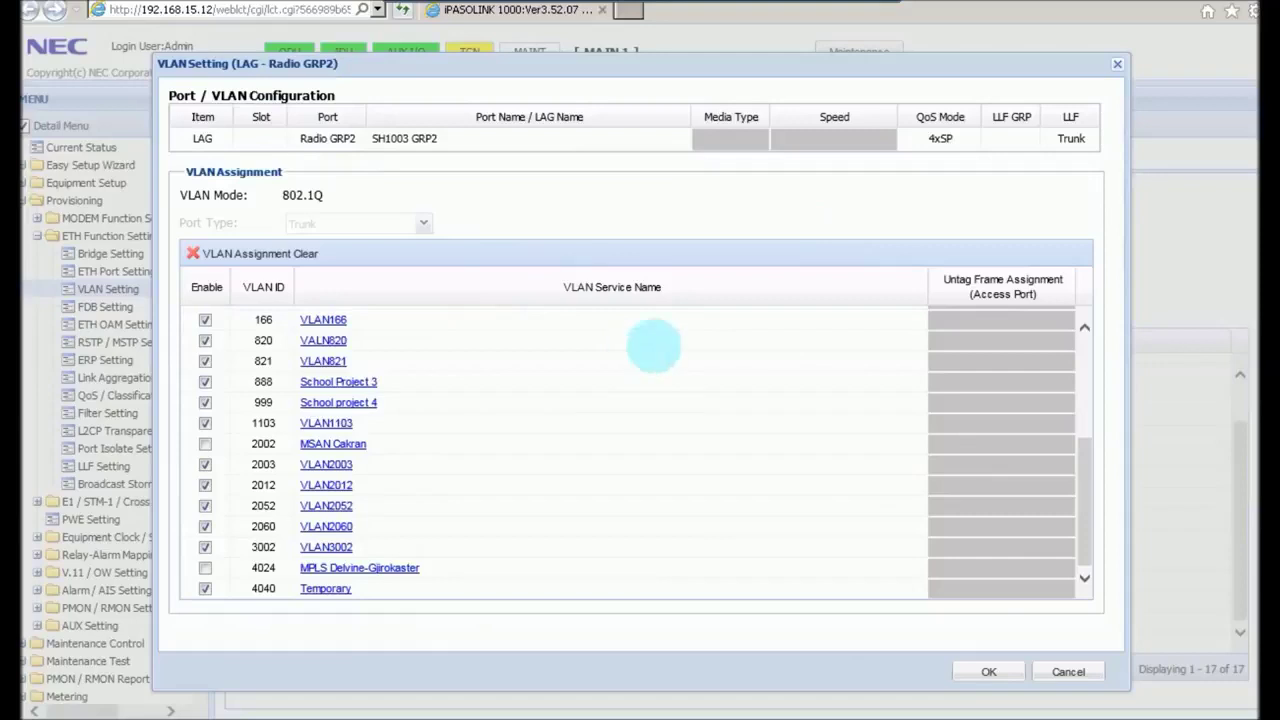
pyautogui.click(992, 673)
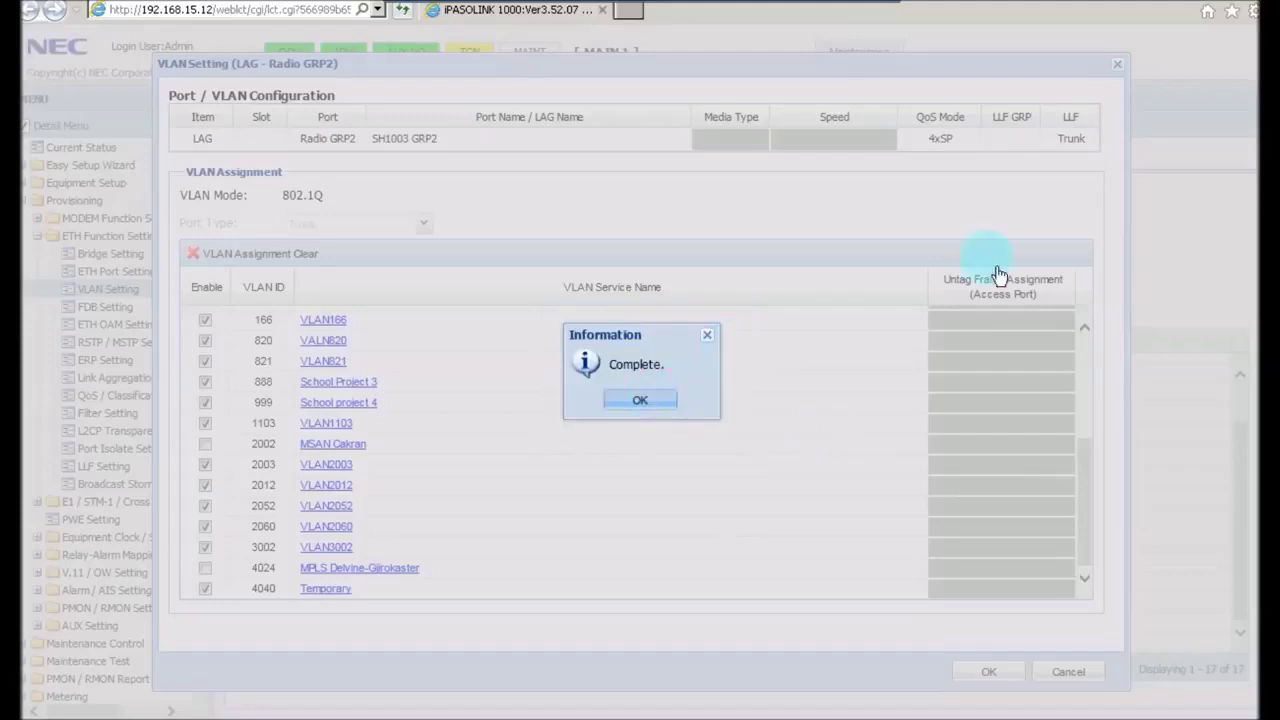
pyautogui.click(1118, 66)
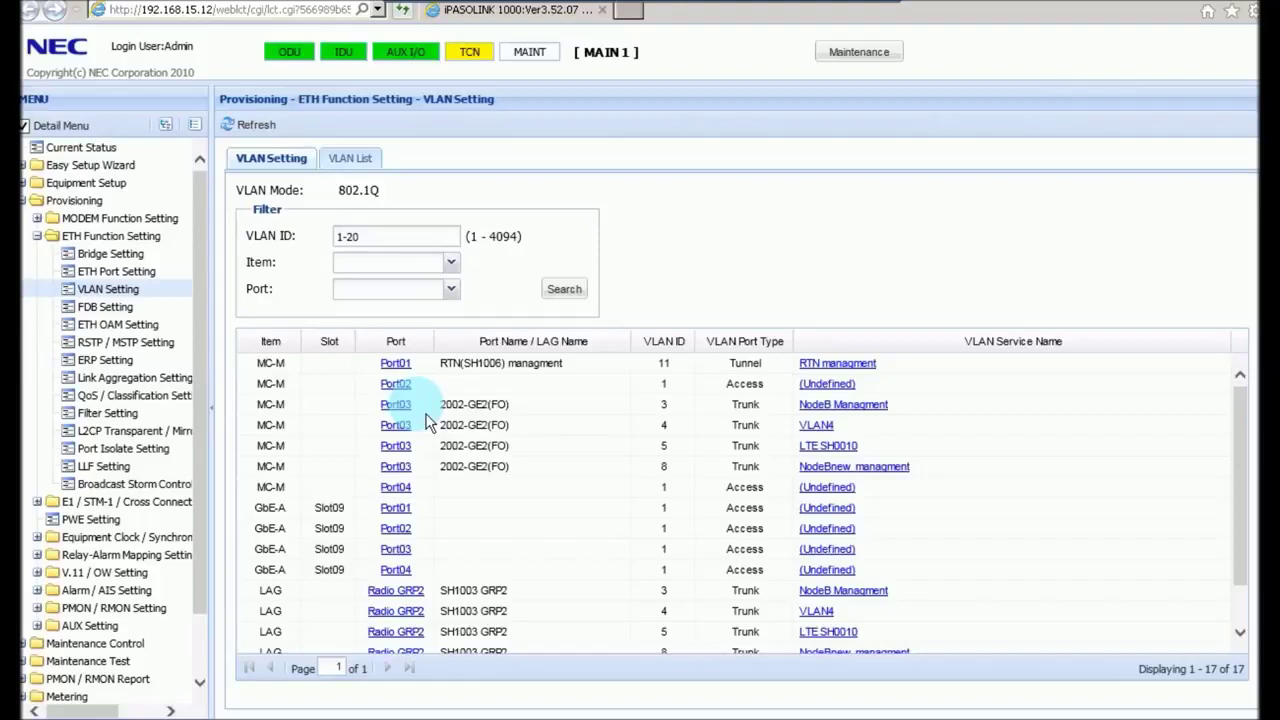
# Enable VLAN 4040 (Temporary) on trunk port MC-M Port03 (2002-GE2(FO)) of SH1006 and apply the port's VLAN assignment.
pyautogui.click(848, 629)
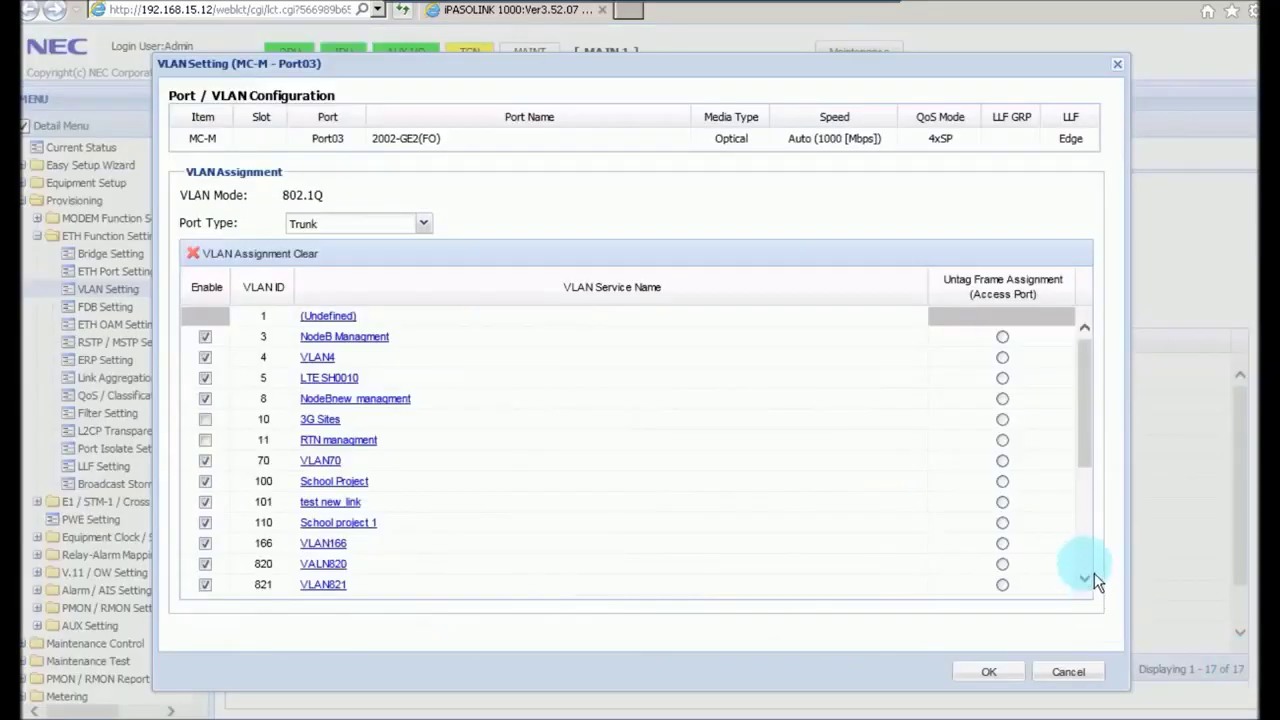
pyautogui.click(1086, 572)
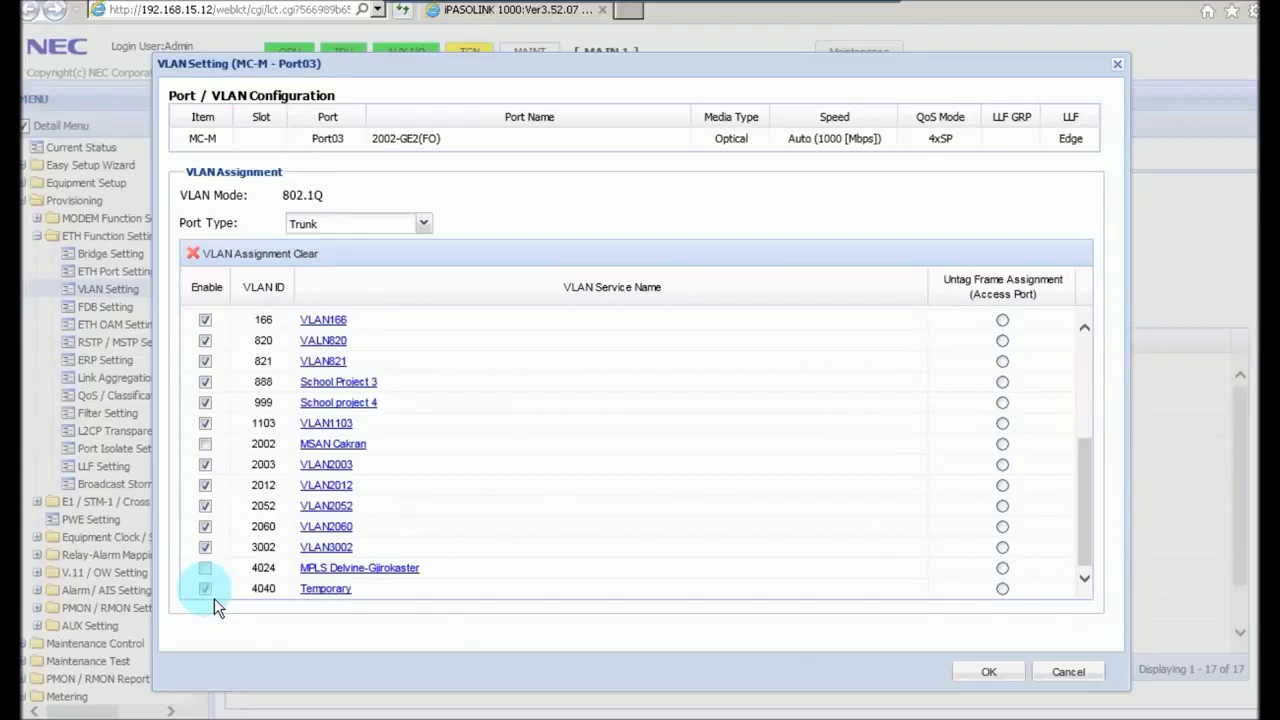
pyautogui.click(1003, 678)
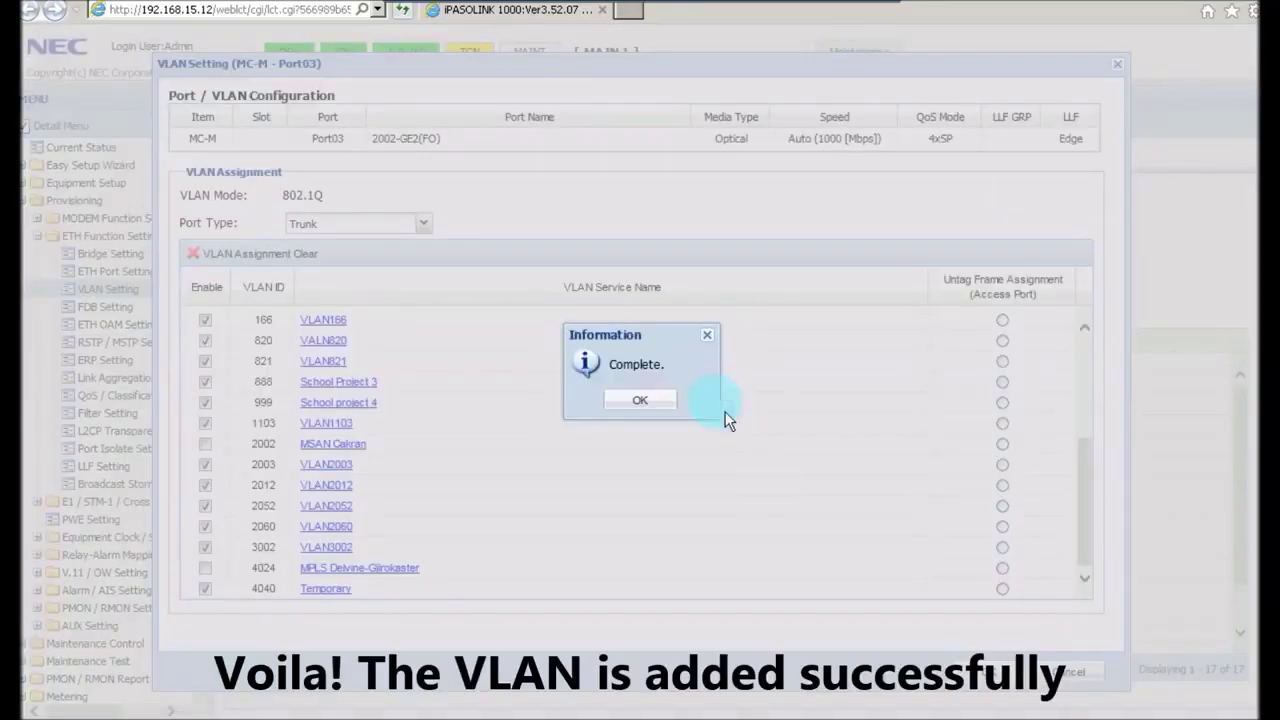
pyautogui.click(662, 412)
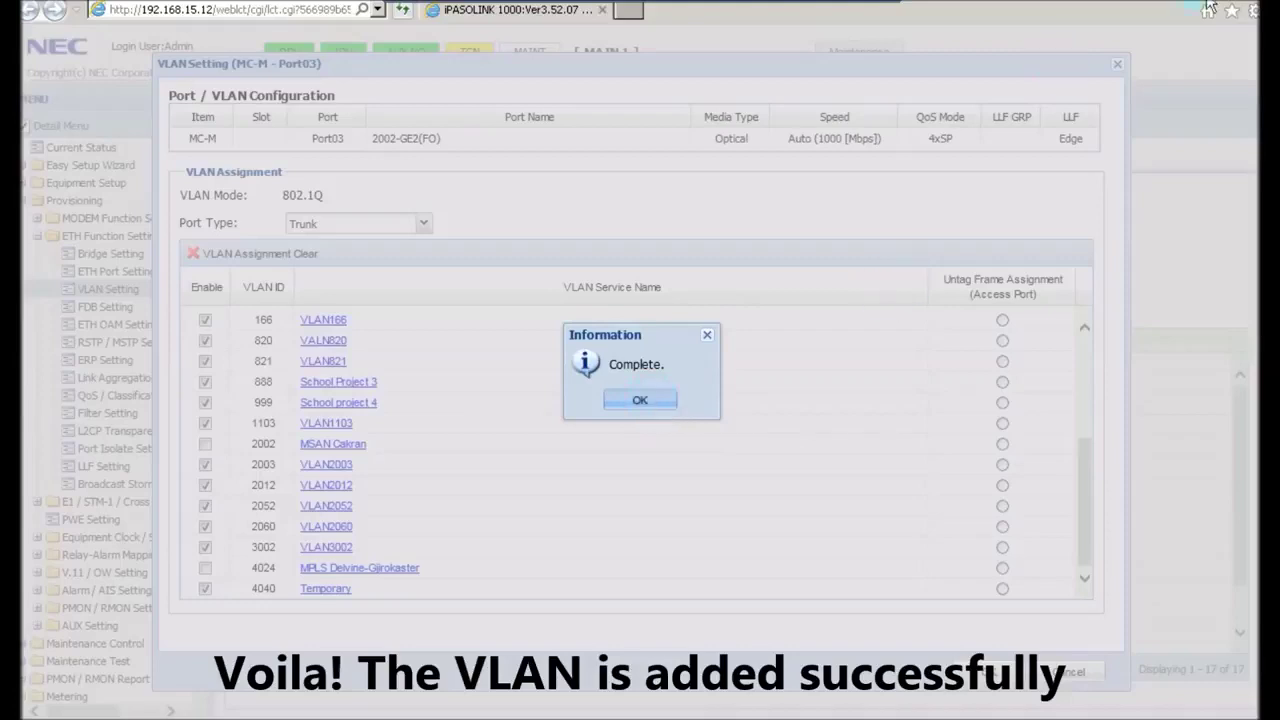